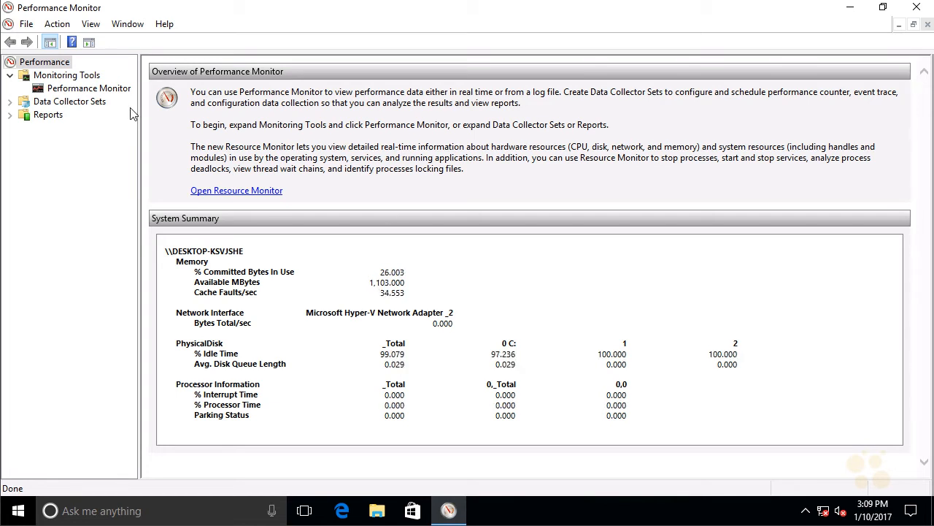
Open the live performance graph, start adding counters for the local computer, and expand the Paging File counters.
{"action": "left_click", "coordinate": [77, 89]}
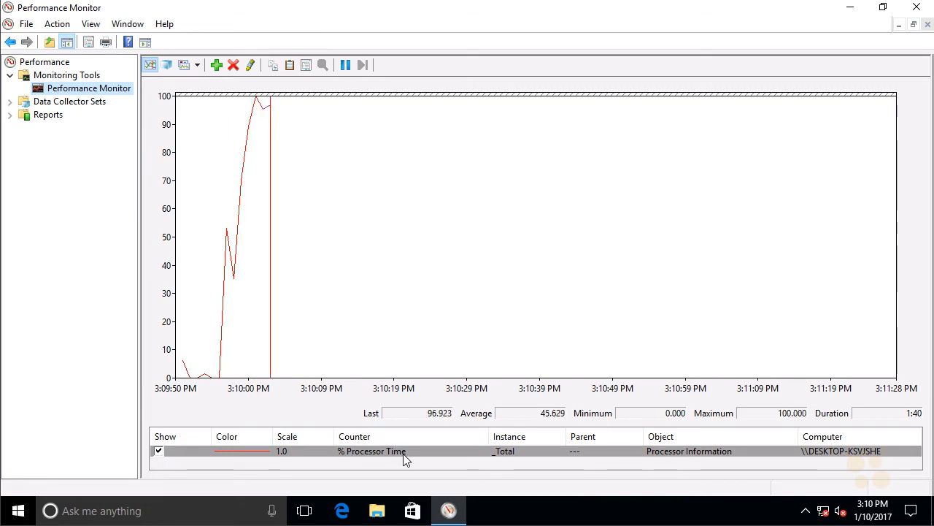
{"action": "left_click", "coordinate": [216, 66]}
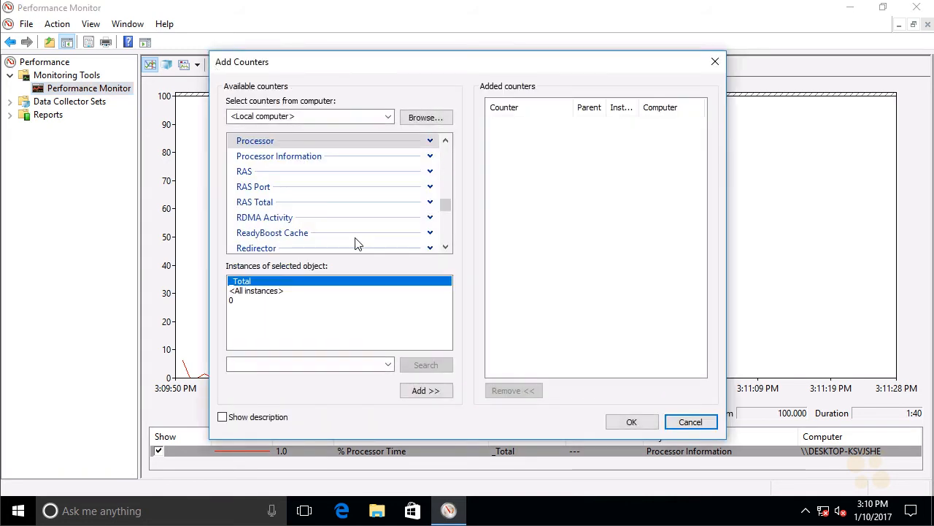
{"action": "mouse_move", "coordinate": [447, 204]}
{"action": "left_mouse_down"}
{"action": "mouse_move", "coordinate": [445, 154]}
{"action": "mouse_move", "coordinate": [447, 251]}
{"action": "mouse_move", "coordinate": [444, 196]}
{"action": "left_mouse_up"}
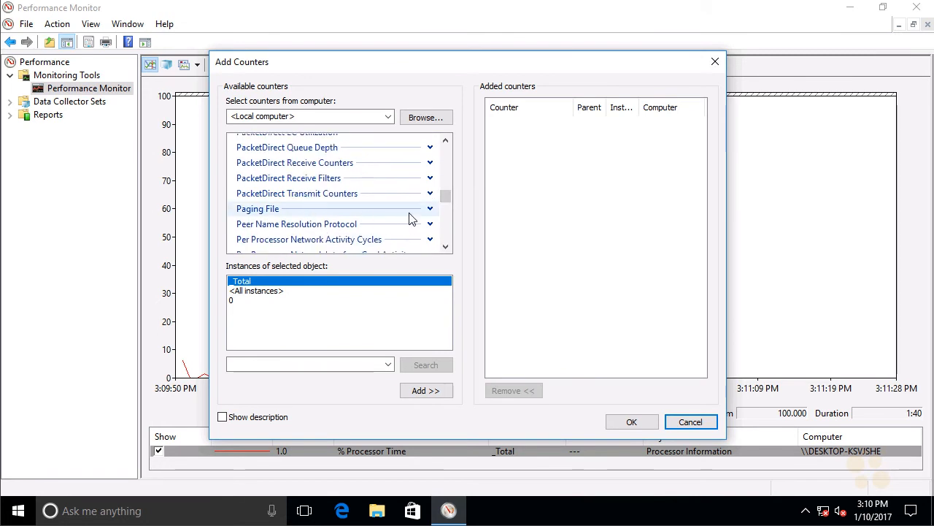
{"action": "left_click", "coordinate": [430, 209]}
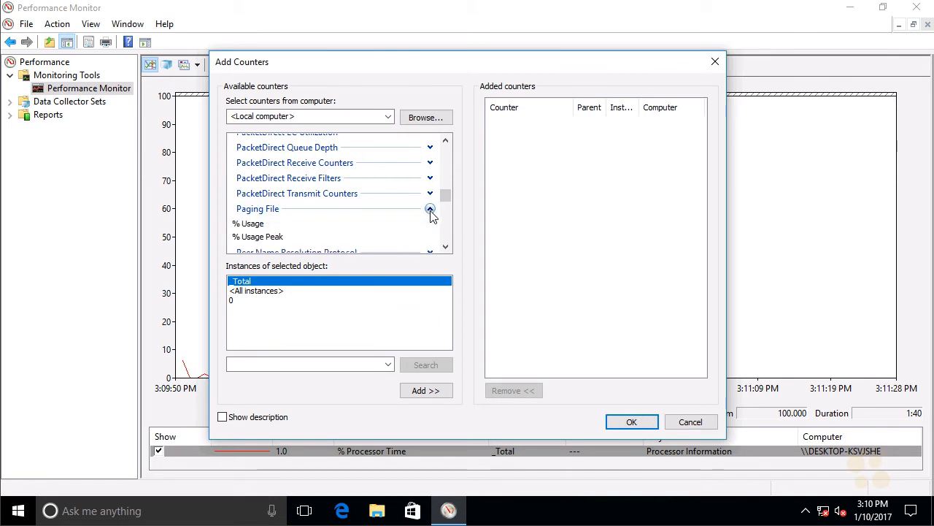
{"action": "left_click", "coordinate": [445, 246]}
{"action": "left_click", "coordinate": [445, 246]}
{"action": "left_click", "coordinate": [445, 246]}
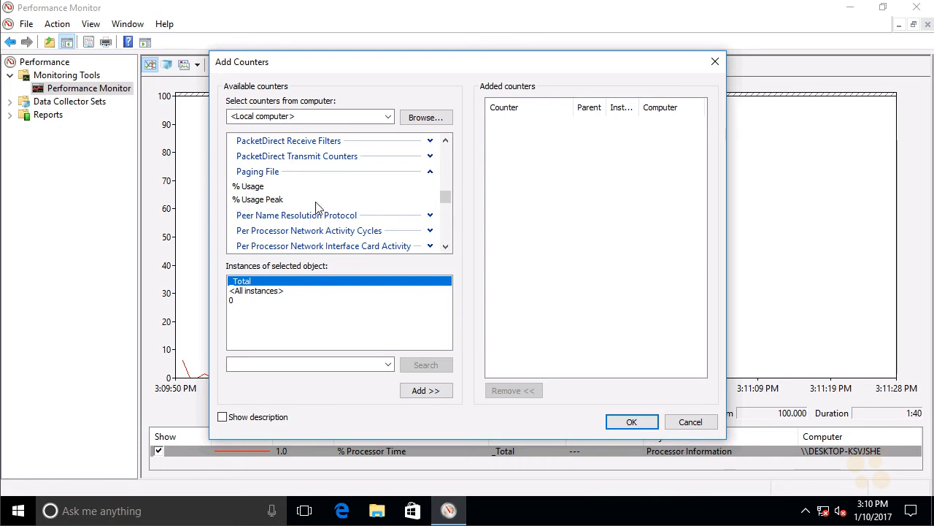
{"action": "left_click_drag", "start_coordinate": [446, 202], "coordinate": [447, 190]}
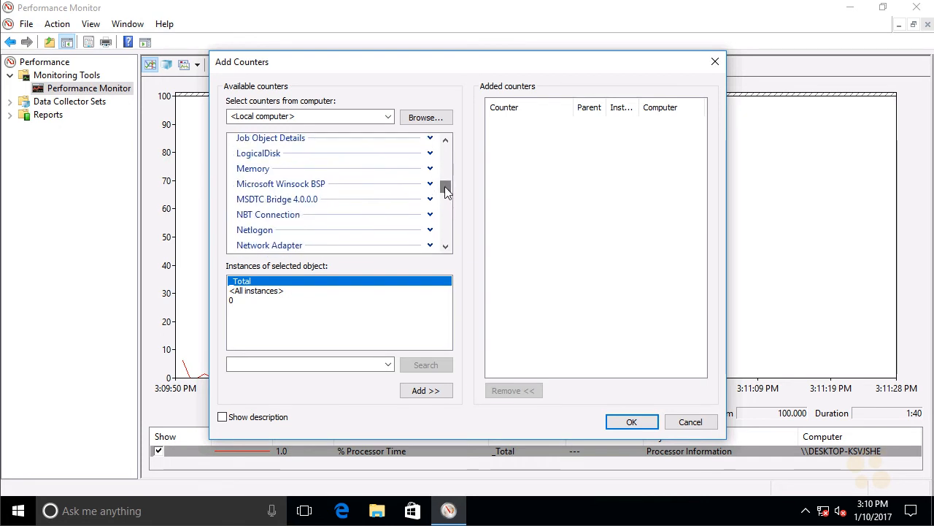
Add the Memory object's Pages/sec counter to the performance graph.
{"action": "left_click", "coordinate": [430, 168]}
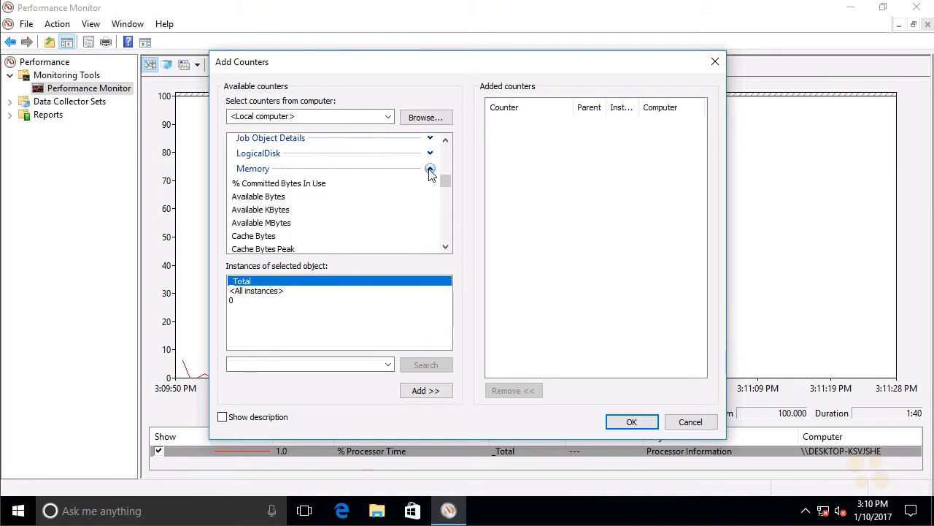
{"action": "left_click", "coordinate": [445, 246]}
{"action": "left_click", "coordinate": [445, 247]}
{"action": "left_click", "coordinate": [445, 247]}
{"action": "left_click", "coordinate": [445, 247]}
{"action": "left_click", "coordinate": [445, 247]}
{"action": "left_click", "coordinate": [445, 247]}
{"action": "scroll", "coordinate": [445, 247], "scroll_direction": "down", "scroll_amount": 4}
{"action": "scroll", "coordinate": [446, 250], "scroll_direction": "down", "scroll_amount": 3}
{"action": "scroll", "coordinate": [446, 250], "scroll_direction": "down", "scroll_amount": 3}
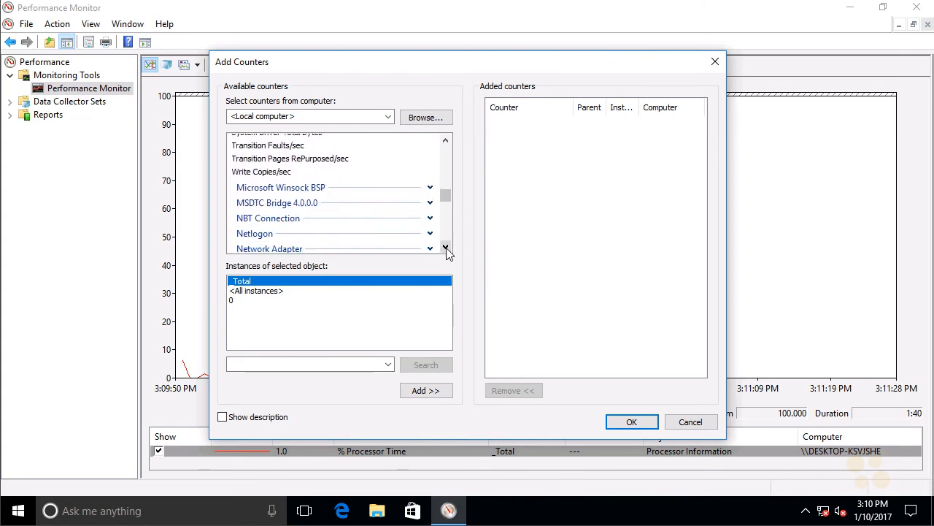
{"action": "left_click", "coordinate": [445, 143]}
{"action": "scroll", "coordinate": [445, 146], "scroll_direction": "up", "scroll_amount": 3}
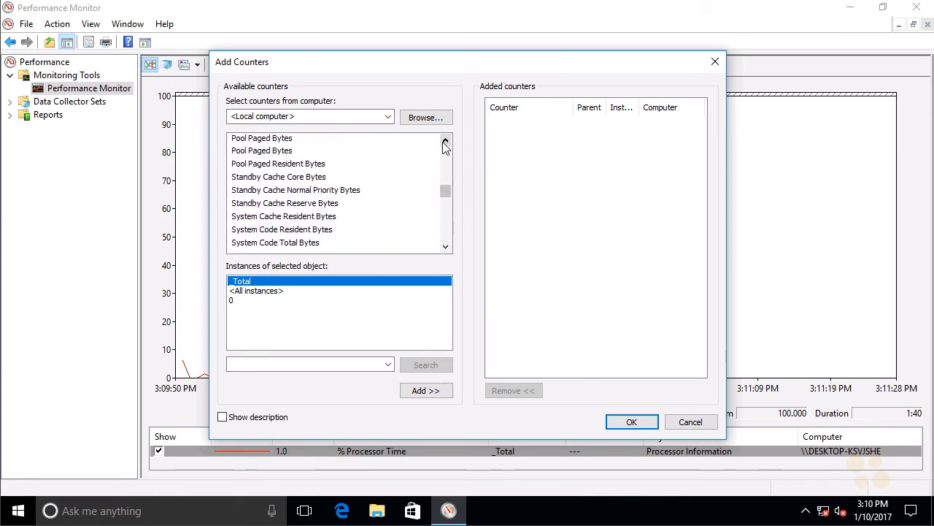
{"action": "scroll", "coordinate": [445, 146], "scroll_direction": "up", "scroll_amount": 2}
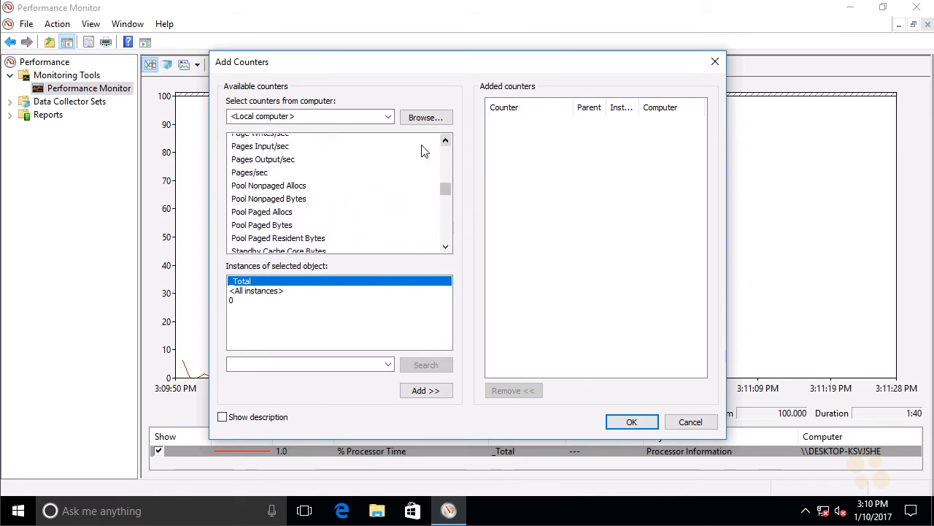
{"action": "left_click", "coordinate": [274, 175]}
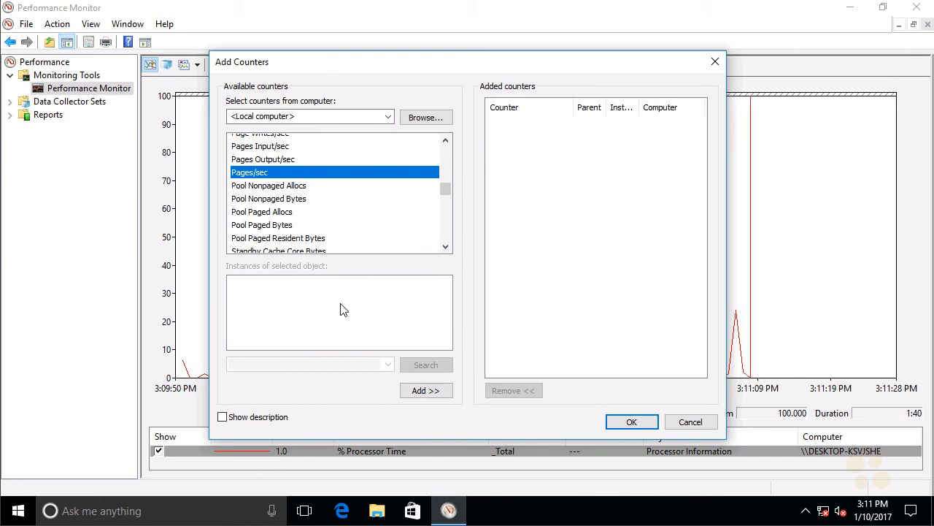
{"action": "left_click", "coordinate": [432, 392]}
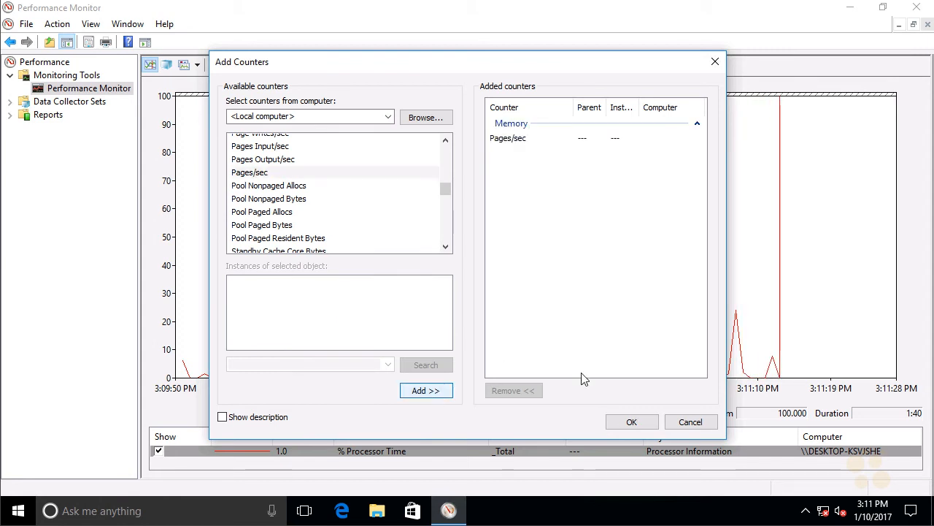
{"action": "left_click", "coordinate": [633, 422]}
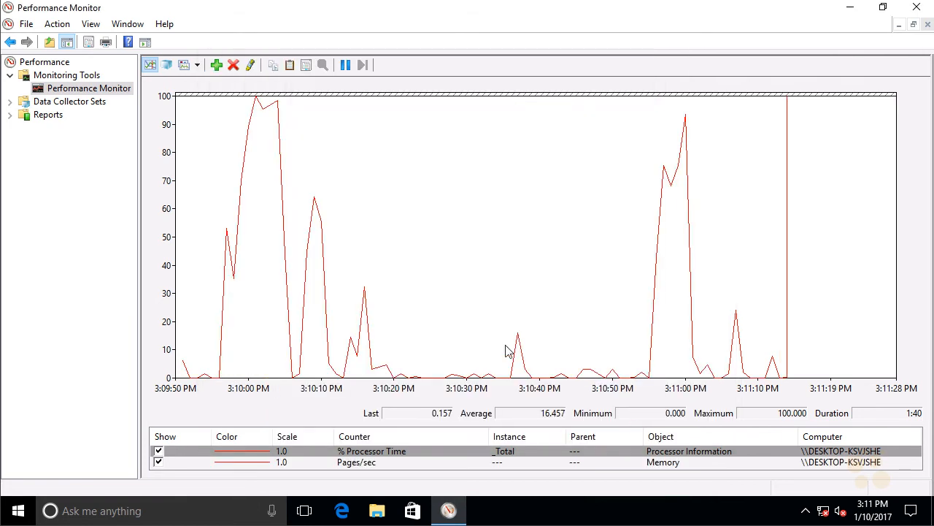
Select the Pages/sec counter and hide the % Processor Time line from the graph.
{"action": "left_click", "coordinate": [382, 464]}
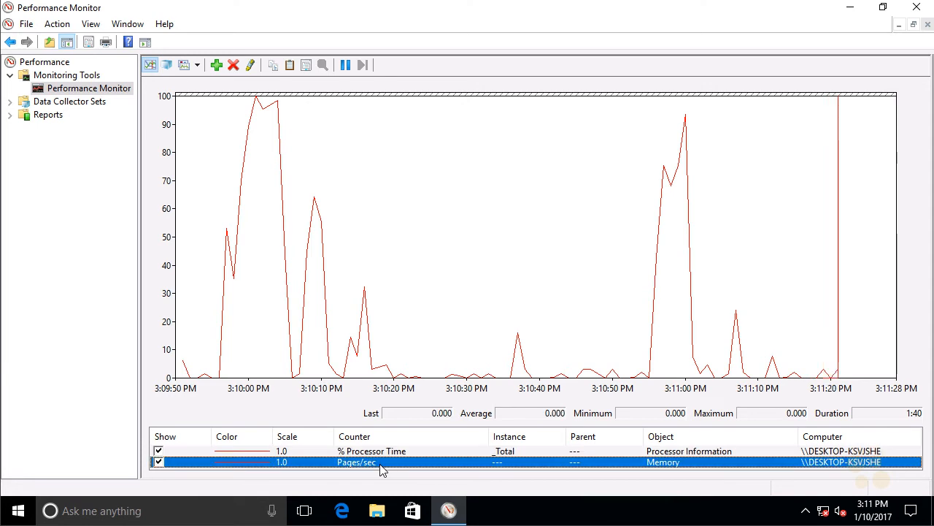
{"action": "left_click", "coordinate": [158, 452]}
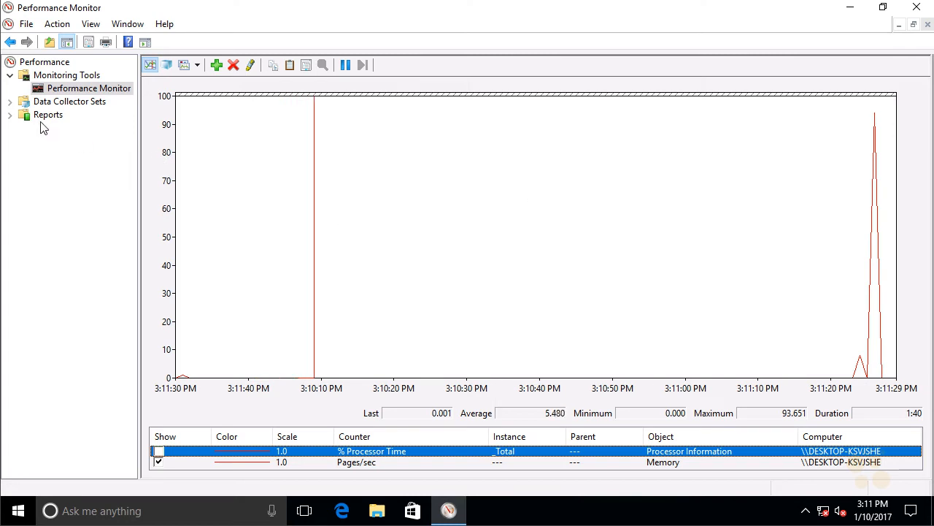
Examine the contents of the built-in System Diagnostics and System Performance data collector sets.
{"action": "left_click", "coordinate": [11, 102]}
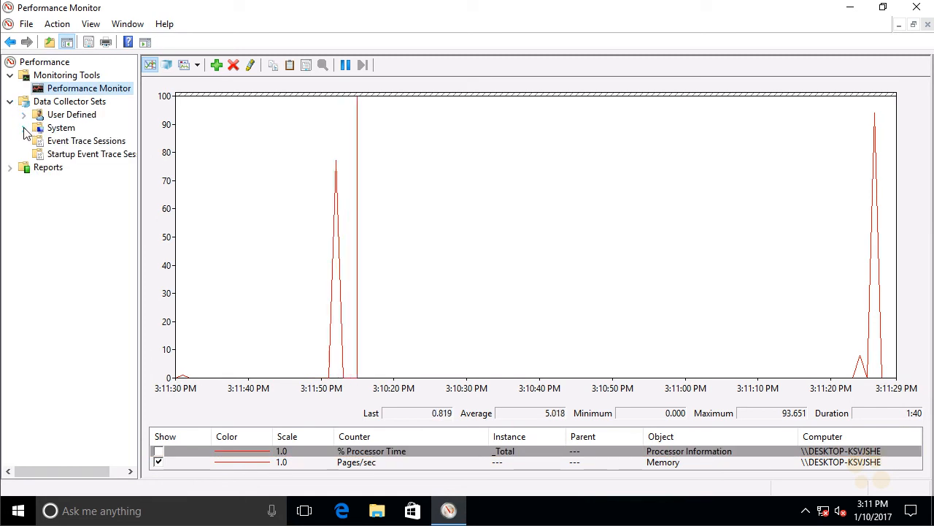
{"action": "left_click", "coordinate": [24, 129]}
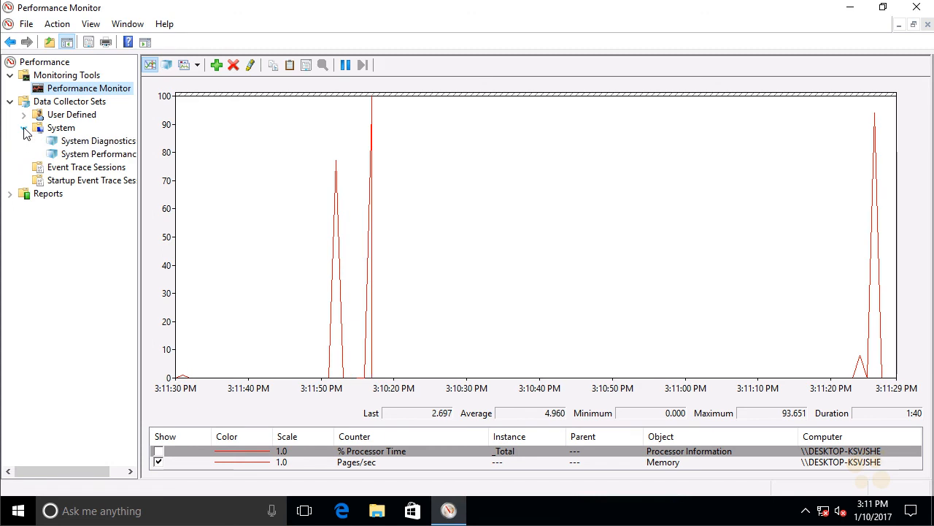
{"action": "left_click", "coordinate": [120, 143]}
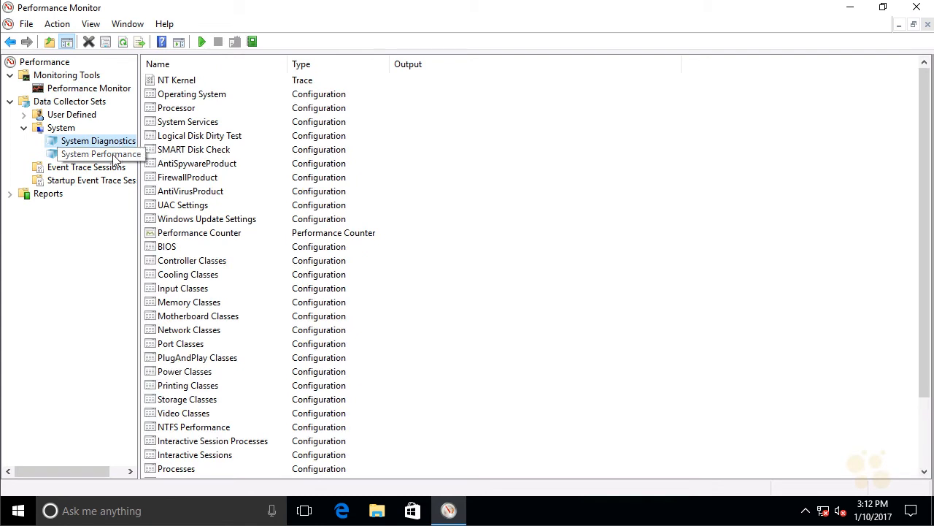
{"action": "left_click", "coordinate": [114, 157]}
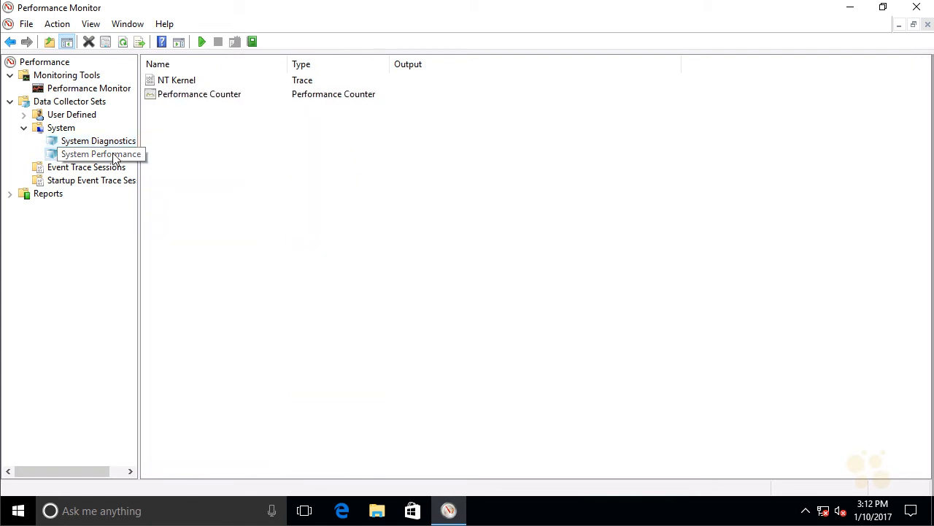
Widen the navigation tree and start the System Diagnostics data collector set.
{"action": "left_click", "coordinate": [110, 143]}
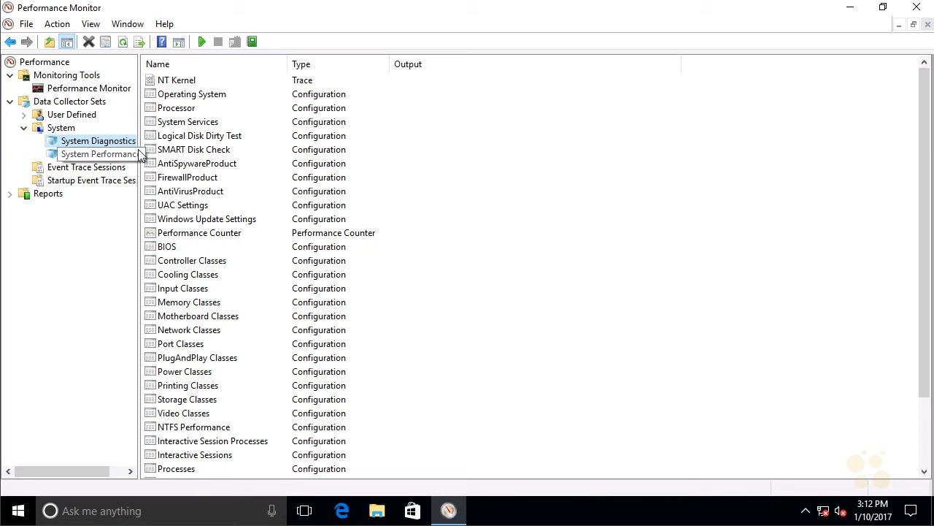
{"action": "left_click_drag", "start_coordinate": [138, 146], "coordinate": [255, 139]}
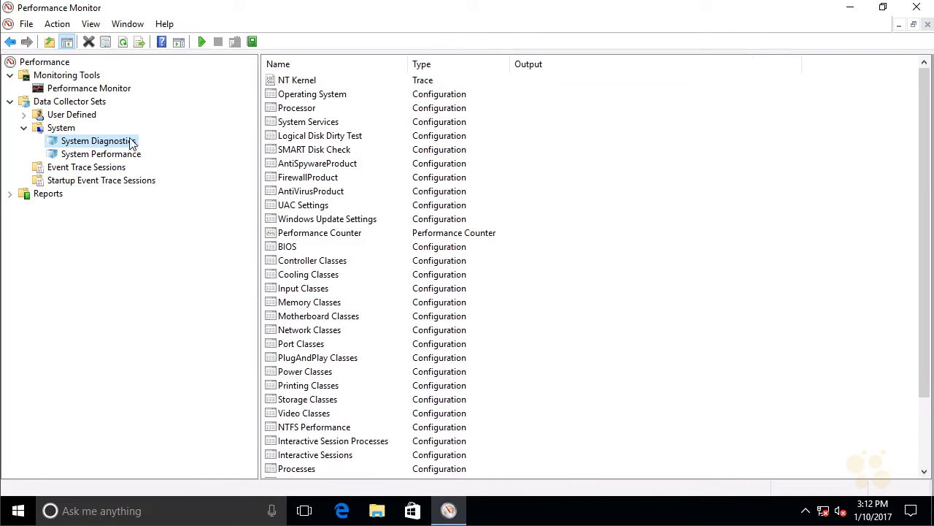
{"action": "left_click", "coordinate": [202, 44]}
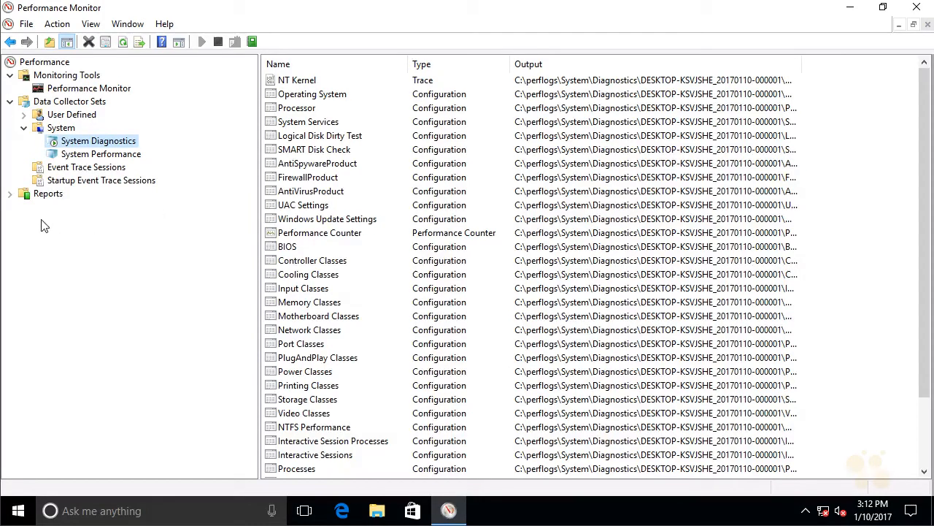
Open the report for the current System Diagnostics run from the system reports.
{"action": "left_click", "coordinate": [9, 195]}
{"action": "left_click", "coordinate": [24, 220]}
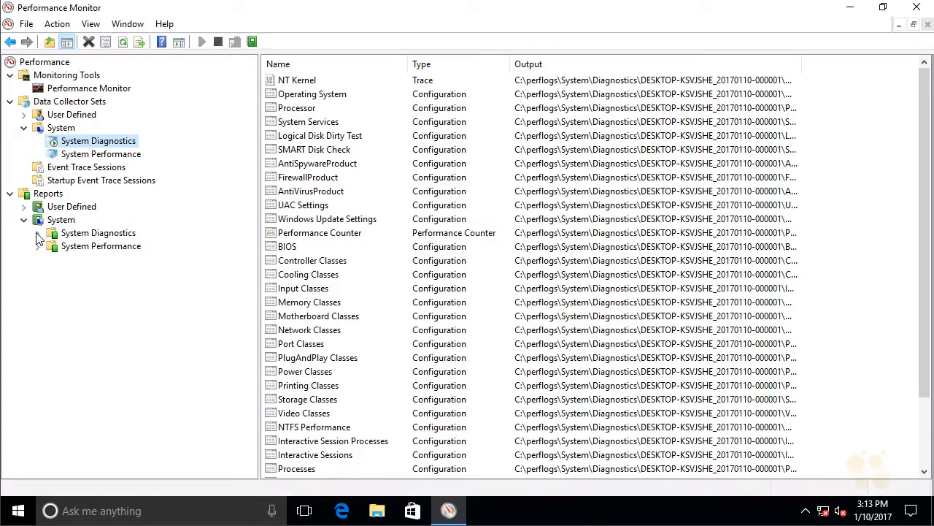
{"action": "left_click", "coordinate": [37, 233]}
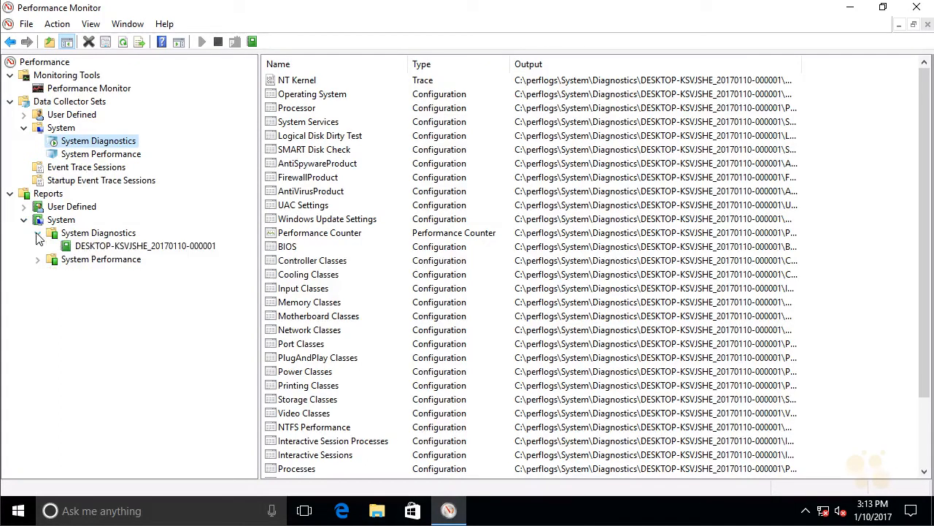
{"action": "left_click", "coordinate": [107, 246]}
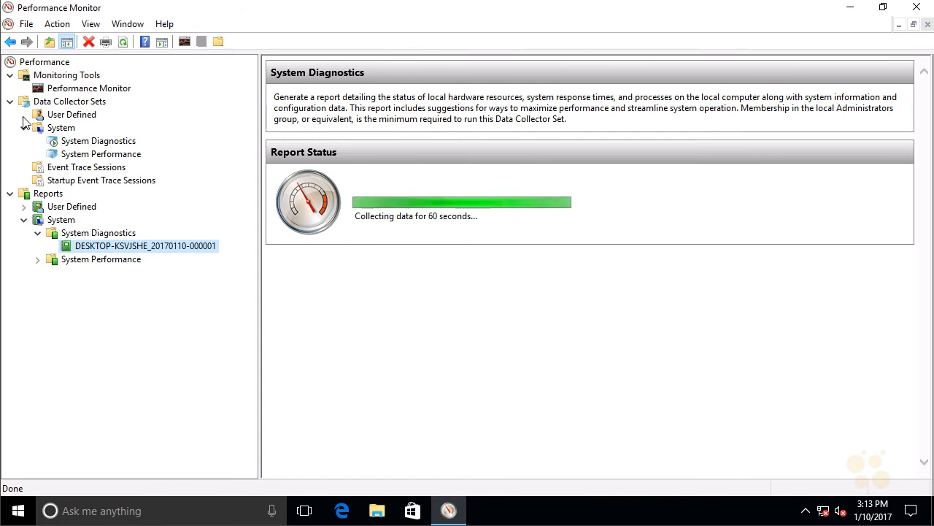
{"action": "left_click", "coordinate": [67, 116]}
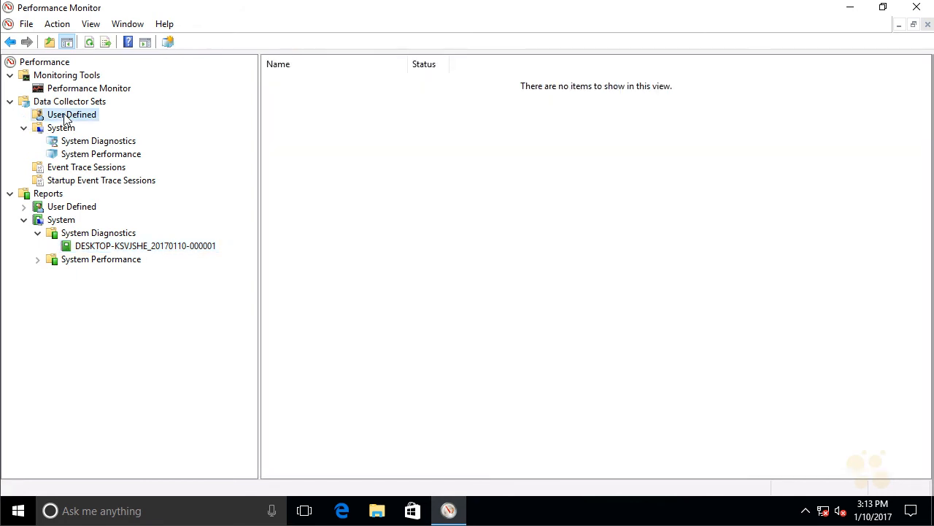
{"action": "right_click", "coordinate": [66, 119]}
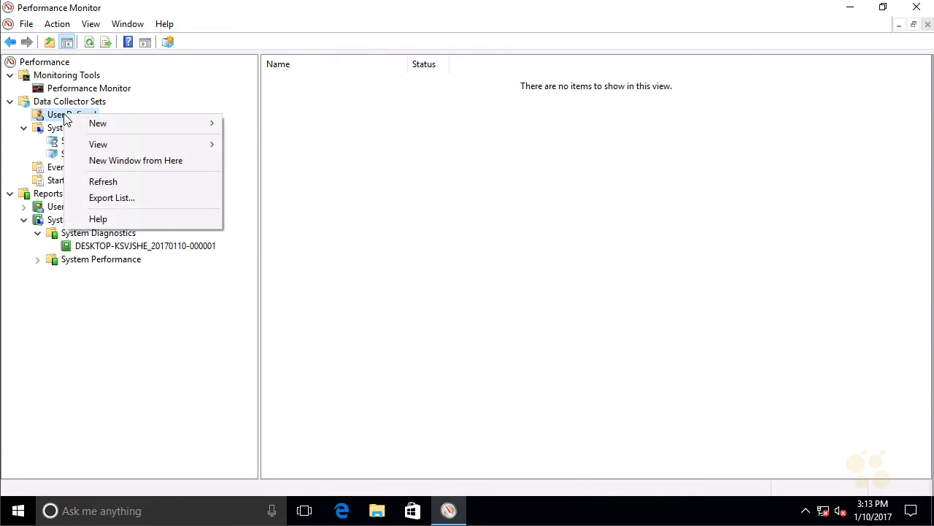
{"action": "mouse_move", "coordinate": [105, 125]}
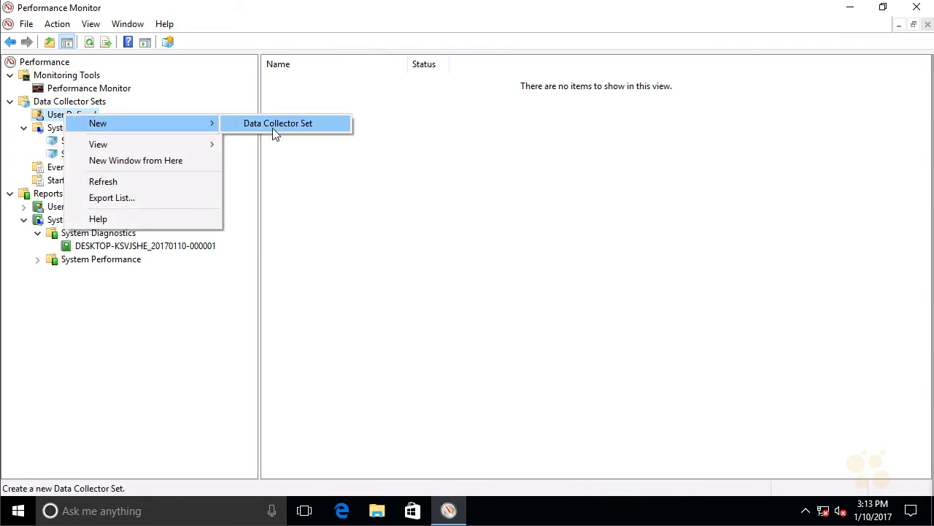
{"action": "left_click", "coordinate": [338, 197]}
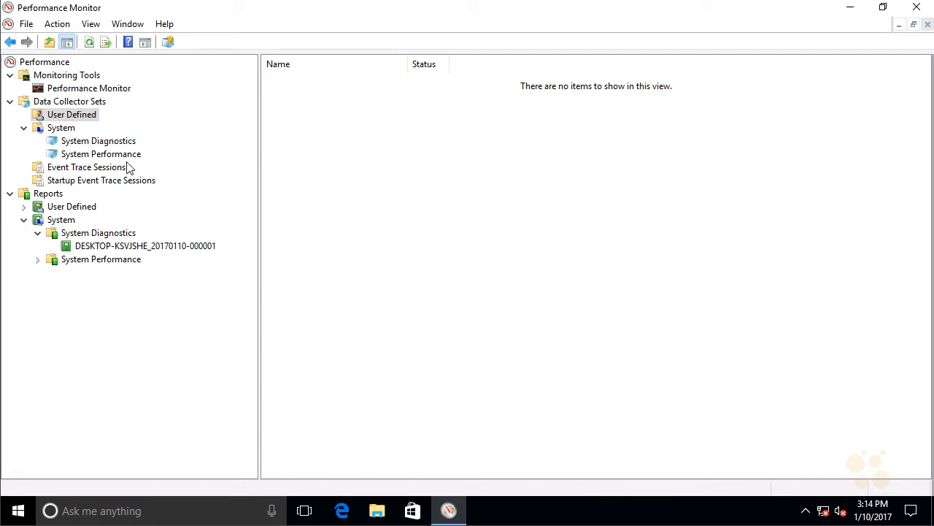
Review the warnings and basic system checks in the System Diagnostics report, and collapse its Diagnostic Results section.
{"action": "left_click", "coordinate": [165, 248]}
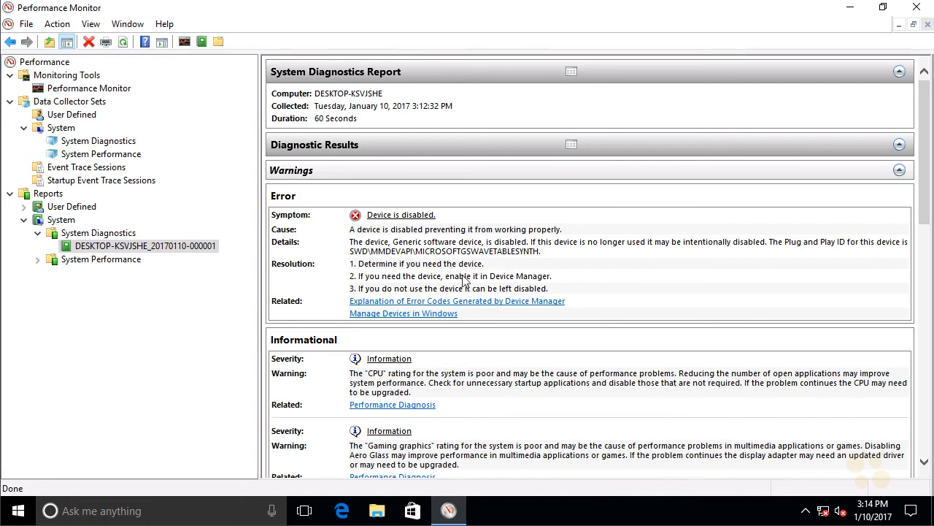
{"action": "left_click_drag", "start_coordinate": [922, 193], "coordinate": [925, 292]}
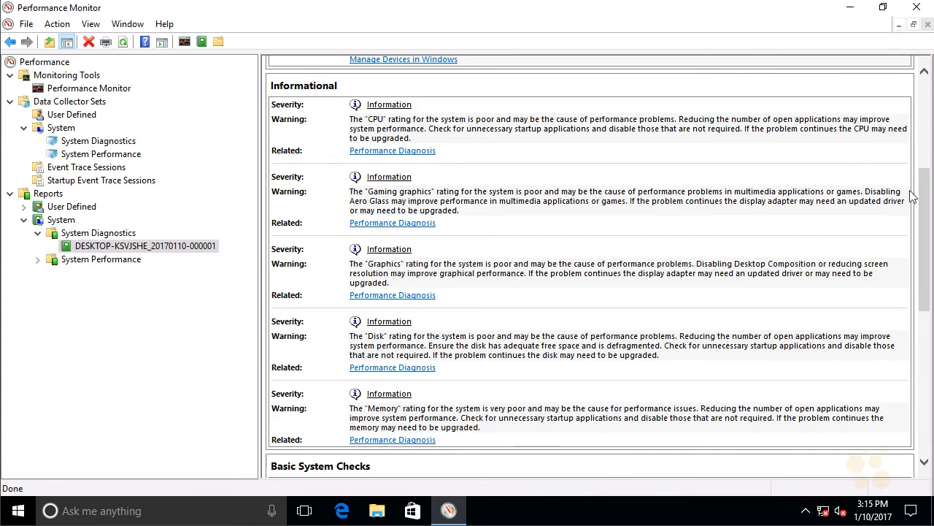
{"action": "scroll", "coordinate": [924, 192], "scroll_direction": "down", "scroll_amount": 3}
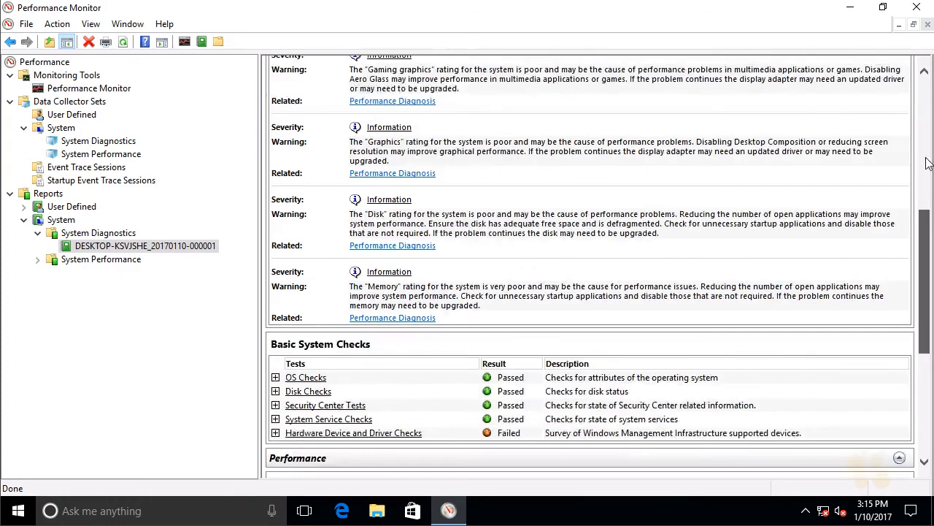
{"action": "scroll", "coordinate": [924, 170], "scroll_direction": "up", "scroll_amount": 8}
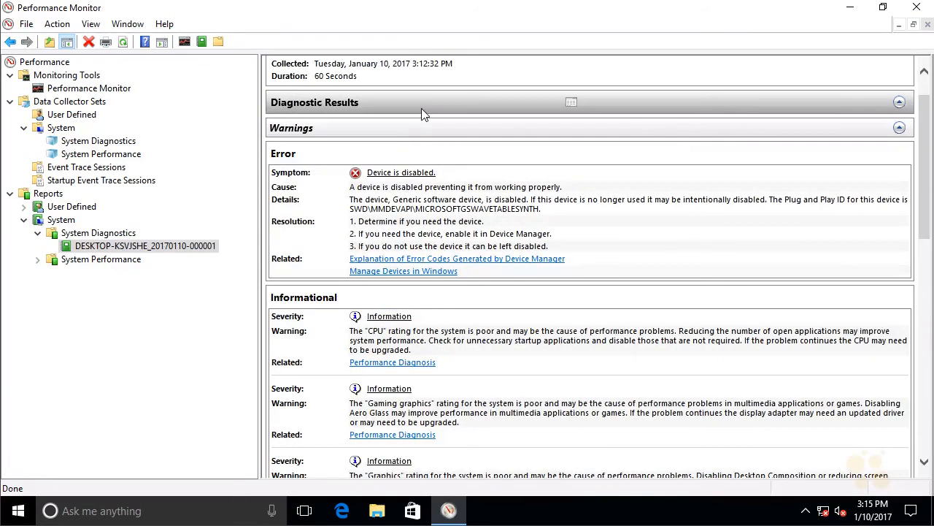
{"action": "left_click", "coordinate": [421, 108]}
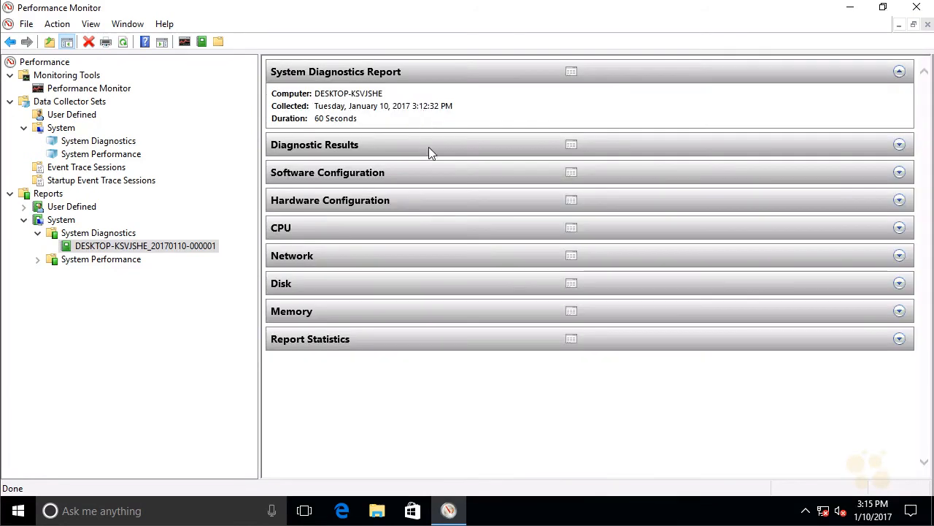
Review the OS checks, security center, system services and startup programs under Software Configuration in the report, and collapse that section.
{"action": "left_click", "coordinate": [568, 174]}
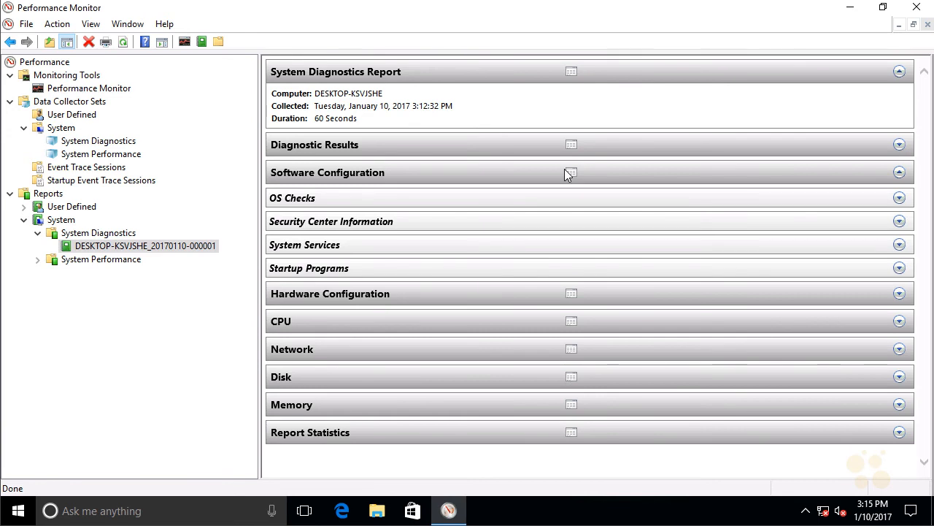
{"action": "left_click", "coordinate": [461, 201]}
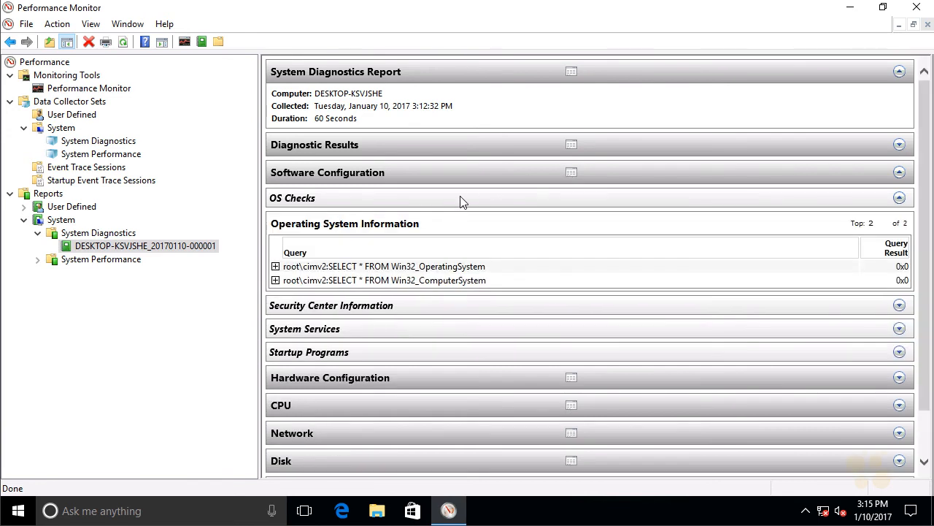
{"action": "left_click", "coordinate": [404, 306]}
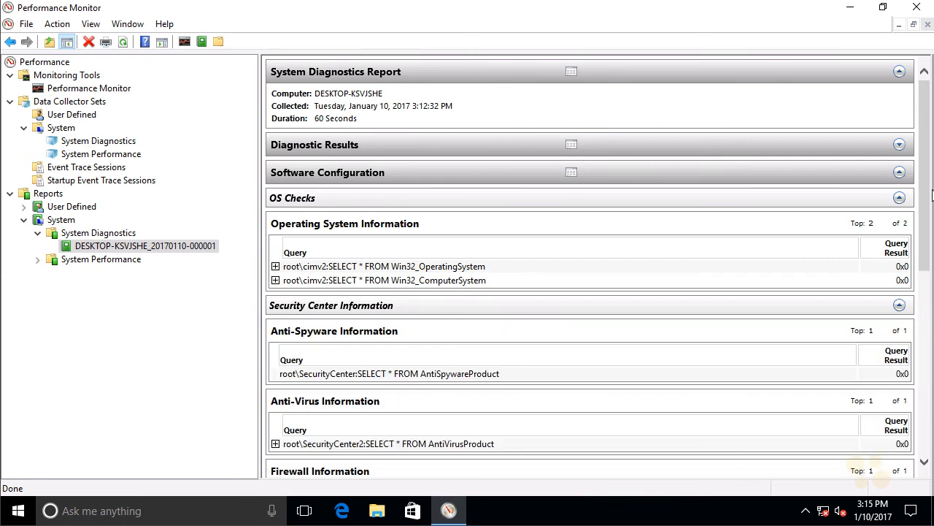
{"action": "left_click_drag", "start_coordinate": [929, 196], "coordinate": [929, 378]}
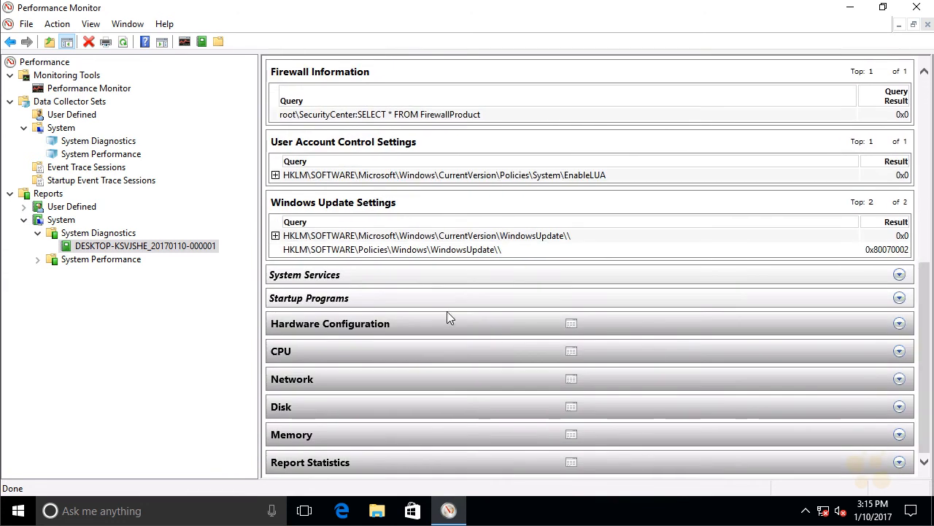
{"action": "left_click", "coordinate": [422, 285]}
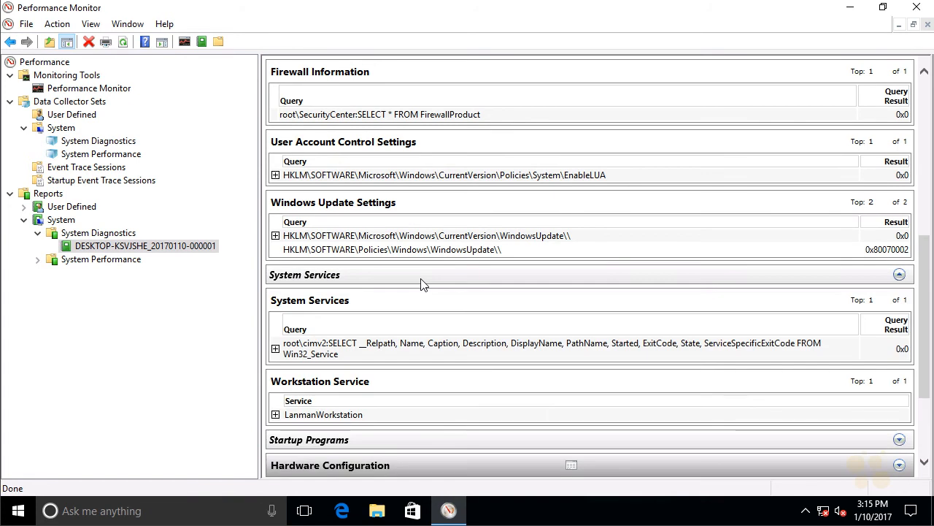
{"action": "left_click", "coordinate": [400, 440]}
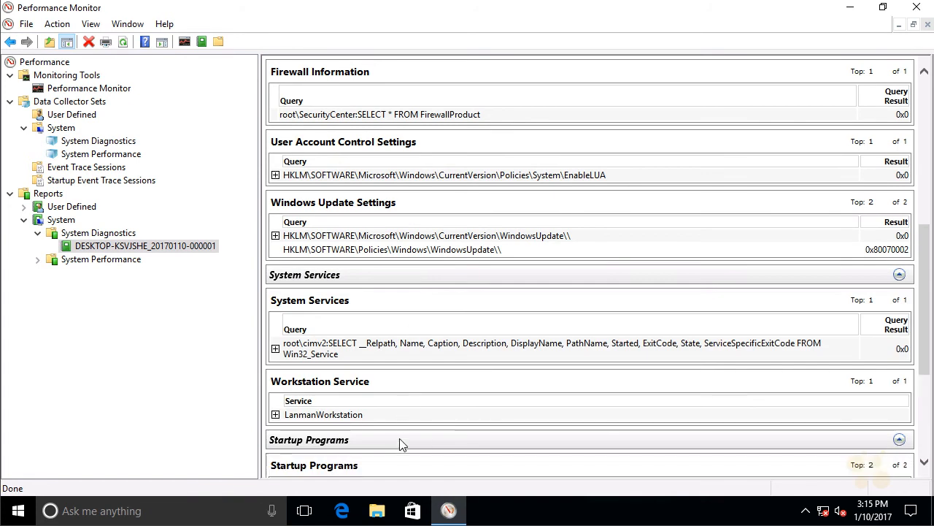
{"action": "left_click", "coordinate": [401, 441]}
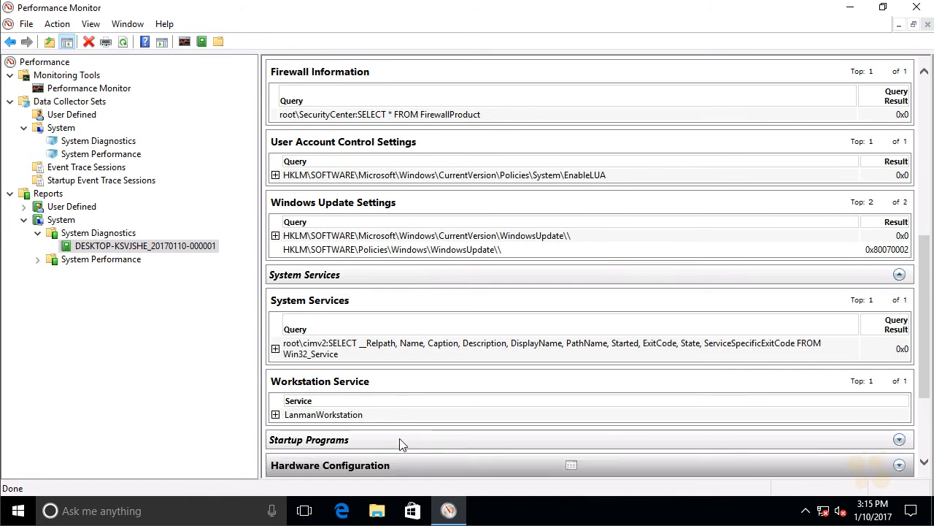
{"action": "left_click_drag", "start_coordinate": [925, 245], "coordinate": [920, 84]}
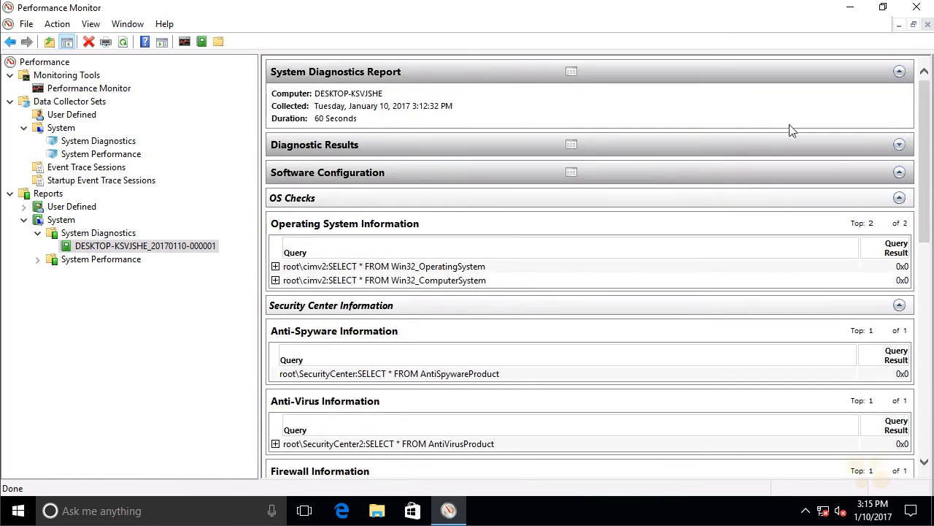
{"action": "left_click", "coordinate": [676, 171]}
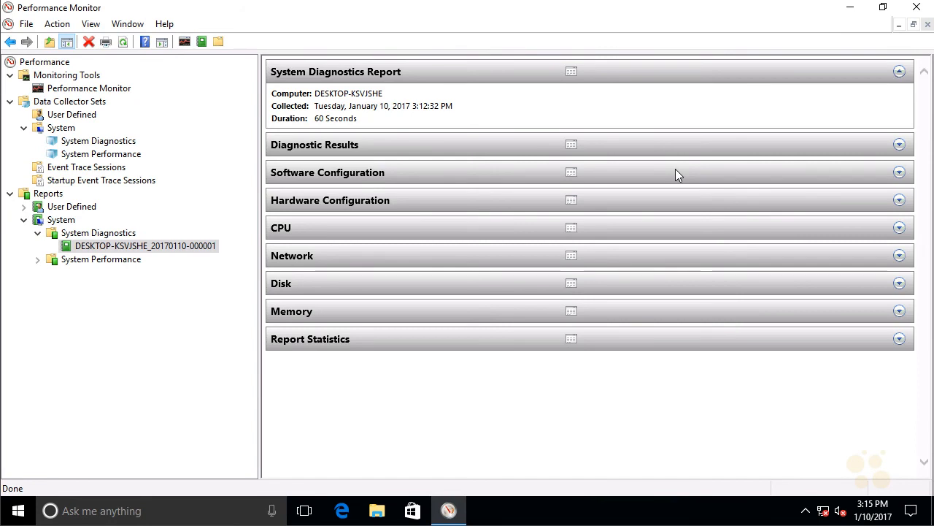
Examine the System counters in the CPU section of the System Diagnostics report.
{"action": "left_click", "coordinate": [402, 228]}
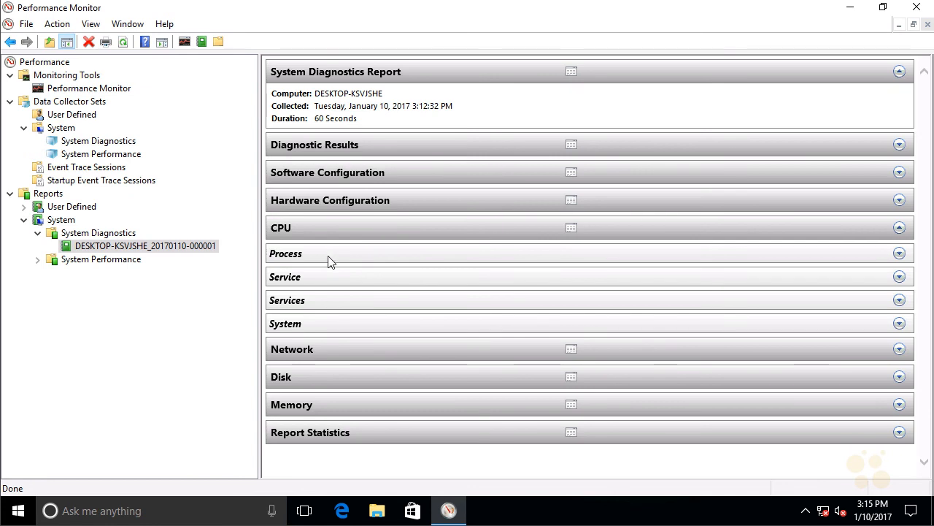
{"action": "left_click", "coordinate": [346, 323]}
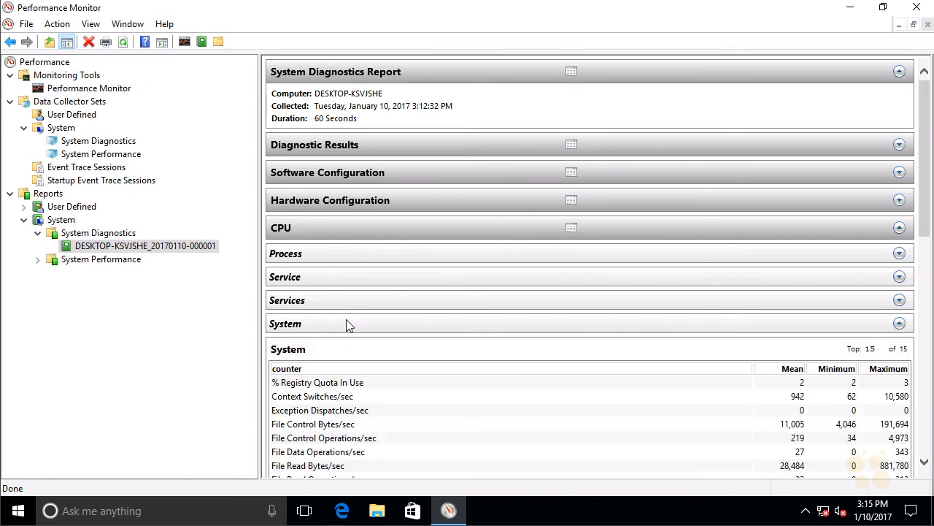
{"action": "left_click_drag", "start_coordinate": [922, 223], "coordinate": [899, 130]}
Begin a user-defined data collector set named Sample, created manually, with performance counter data logs included.
{"action": "left_click", "coordinate": [71, 115]}
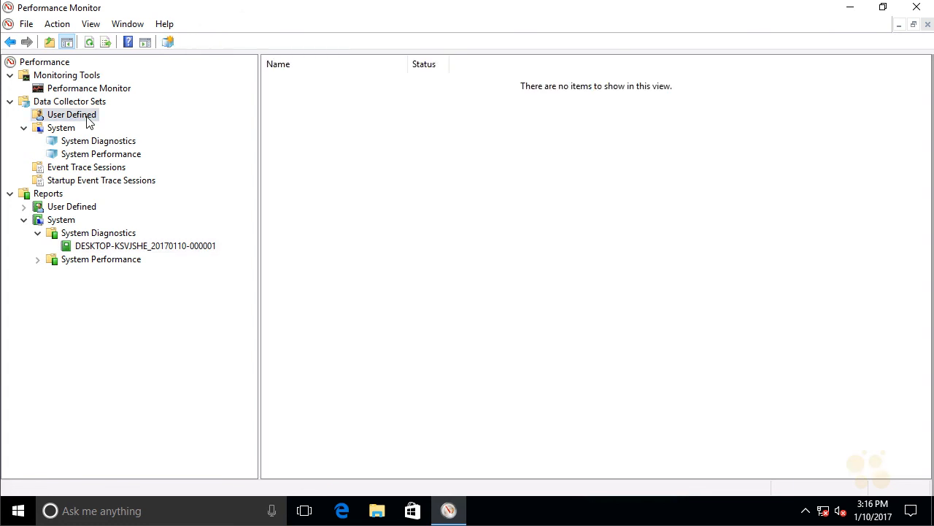
{"action": "right_click", "coordinate": [88, 121]}
{"action": "mouse_move", "coordinate": [143, 129]}
{"action": "left_click", "coordinate": [276, 128]}
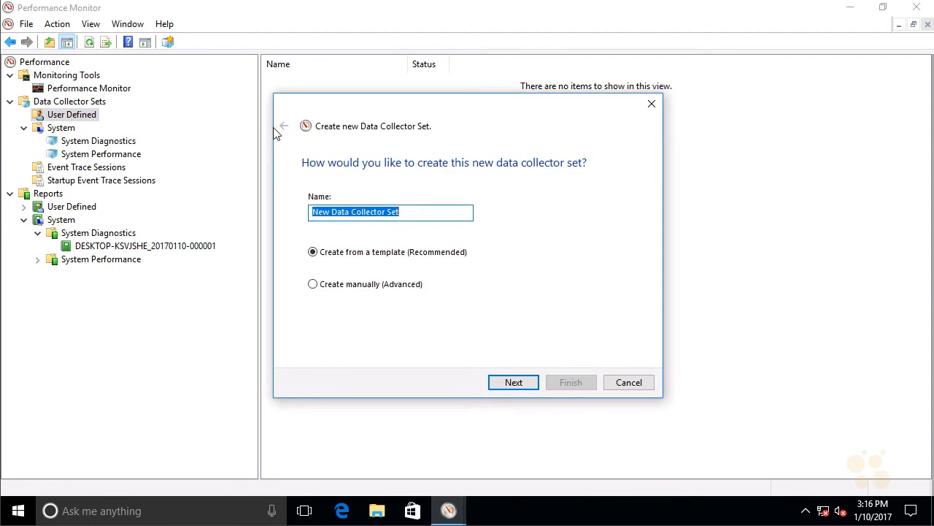
{"action": "type", "text": "Sample"}
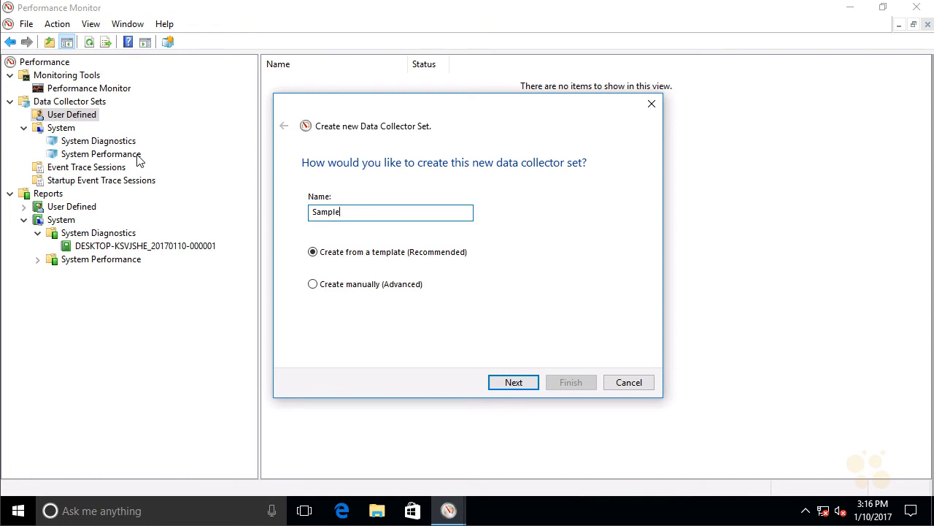
{"action": "left_click", "coordinate": [330, 285]}
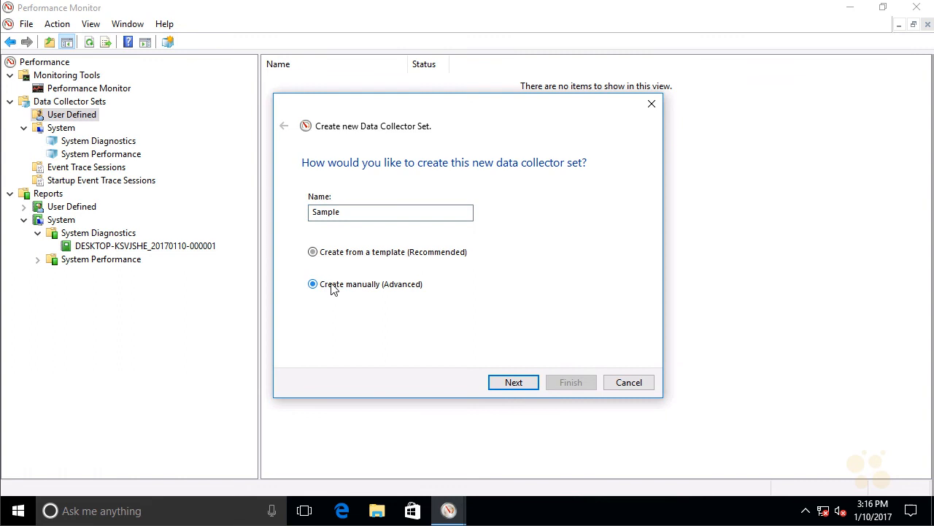
{"action": "left_click", "coordinate": [523, 384]}
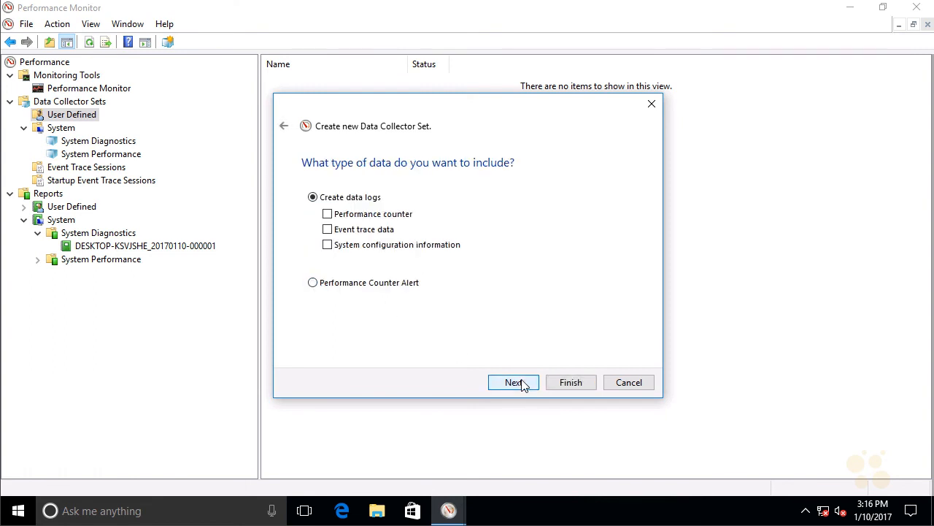
{"action": "left_click", "coordinate": [410, 216]}
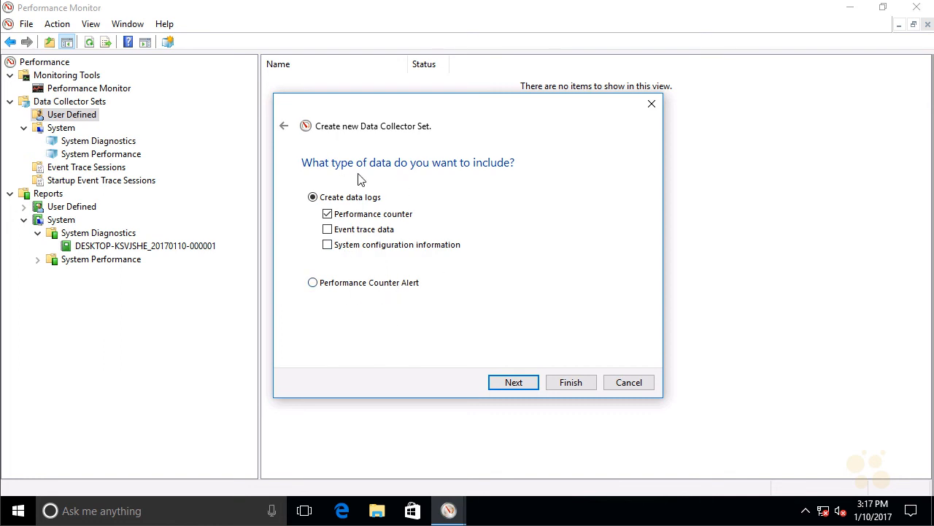
{"action": "left_click", "coordinate": [535, 386]}
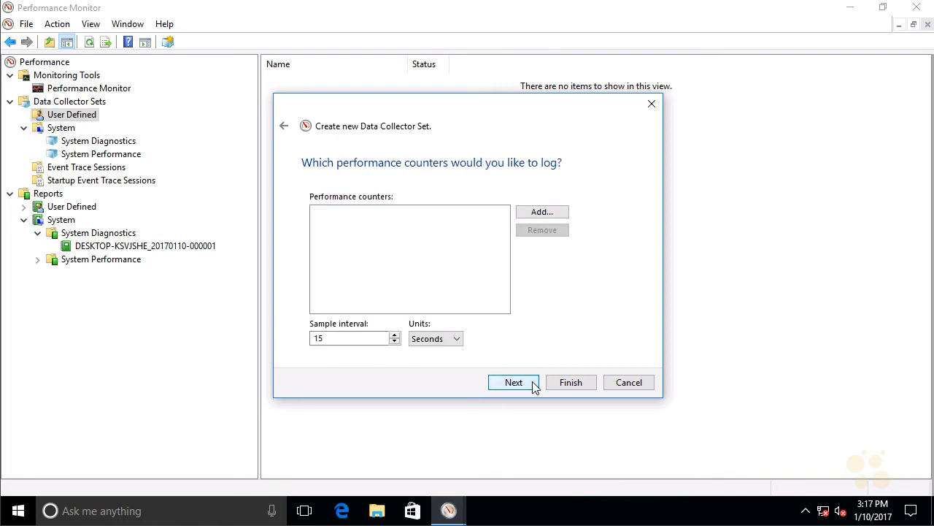
Add the Processor Information counter % Processor Performance for all instances to the Sample set's logged counters.
{"action": "left_click", "coordinate": [538, 212]}
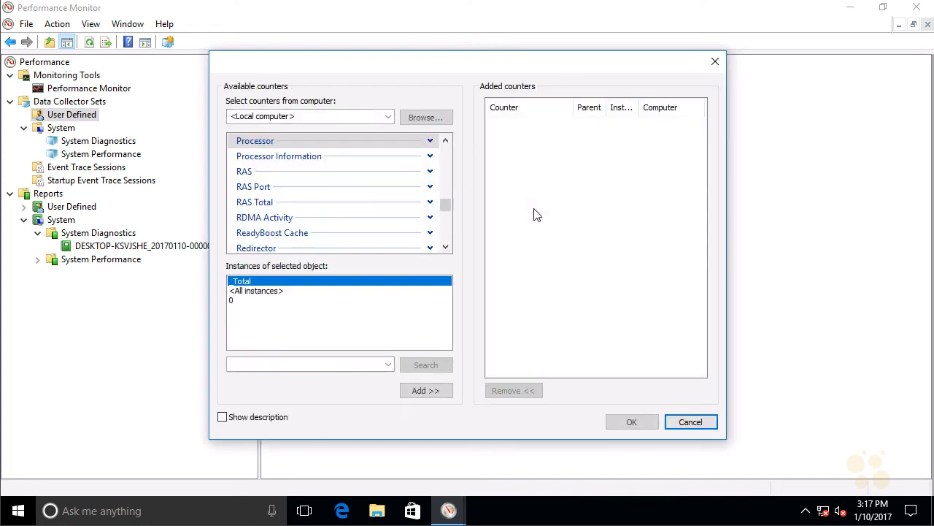
{"action": "left_click", "coordinate": [430, 157]}
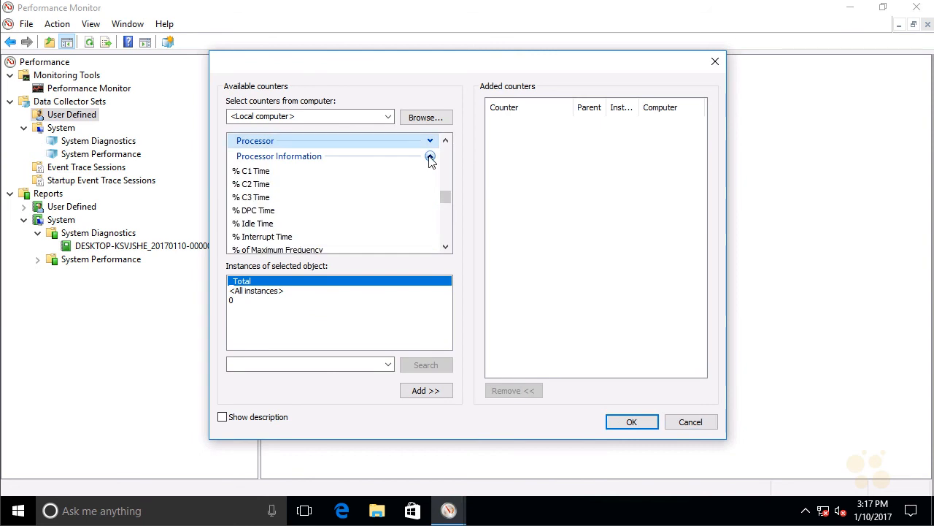
{"action": "left_click", "coordinate": [446, 246]}
{"action": "left_click", "coordinate": [445, 246]}
{"action": "left_click", "coordinate": [445, 246]}
{"action": "left_click", "coordinate": [445, 246]}
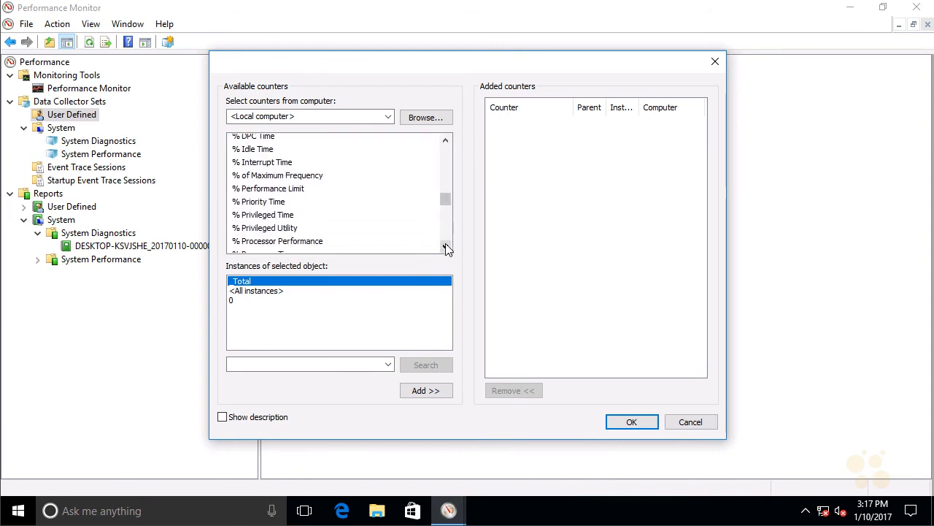
{"action": "left_click", "coordinate": [445, 246]}
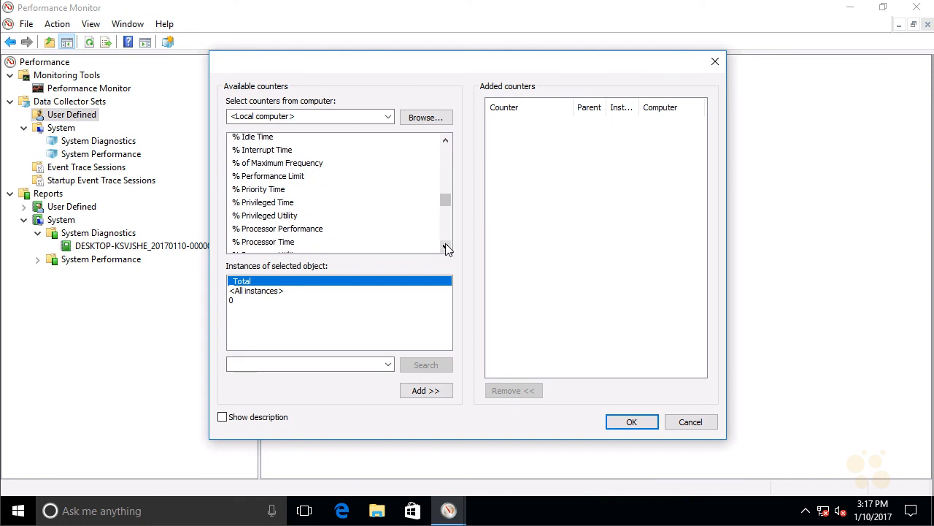
{"action": "left_click", "coordinate": [324, 230]}
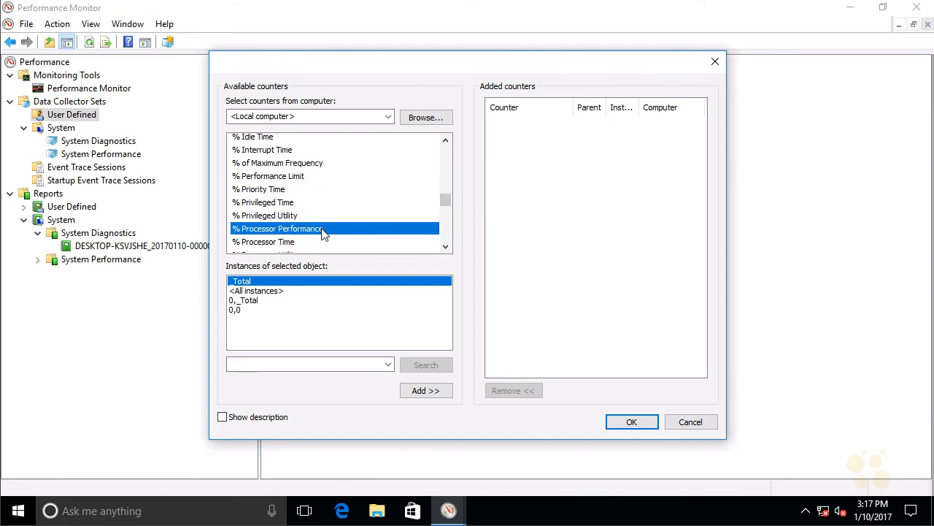
{"action": "left_click", "coordinate": [279, 292]}
{"action": "left_click", "coordinate": [427, 391]}
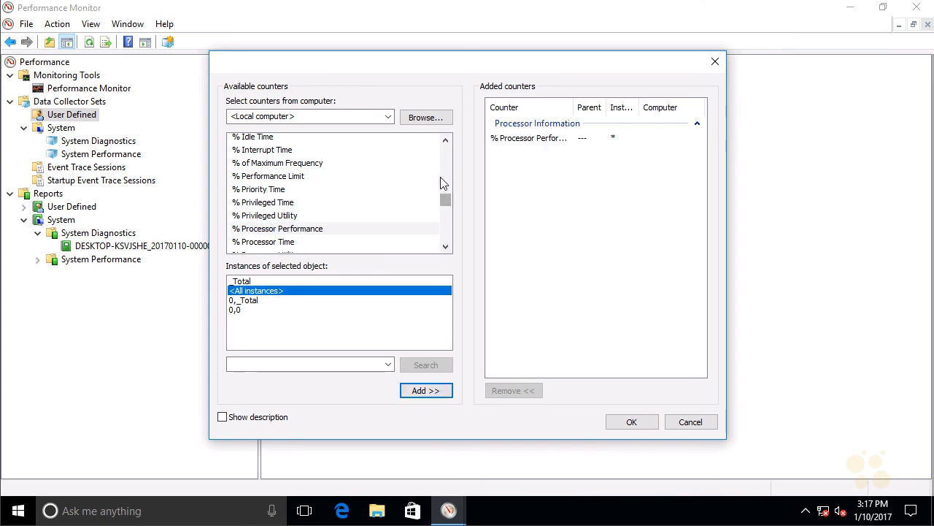
Add the LogicalDisk counter % Disk Read Time for drive C: and confirm the counter selection.
{"action": "mouse_move", "coordinate": [444, 201]}
{"action": "left_mouse_down"}
{"action": "mouse_move", "coordinate": [448, 248]}
{"action": "mouse_move", "coordinate": [446, 188]}
{"action": "left_mouse_up"}
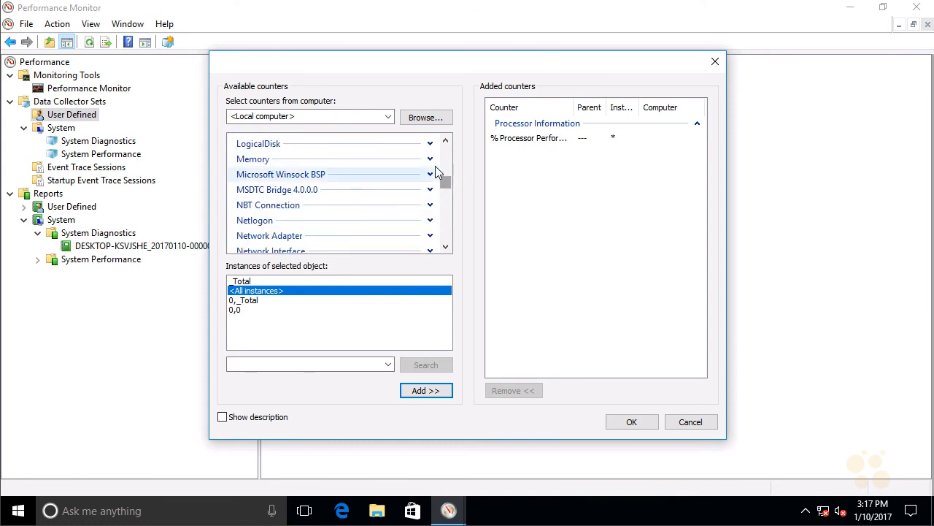
{"action": "left_click", "coordinate": [430, 143]}
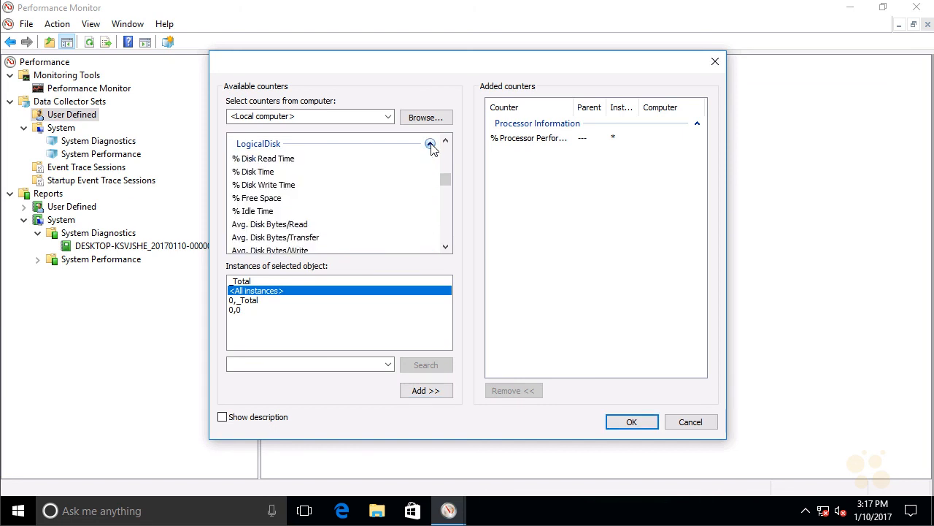
{"action": "left_click", "coordinate": [285, 159]}
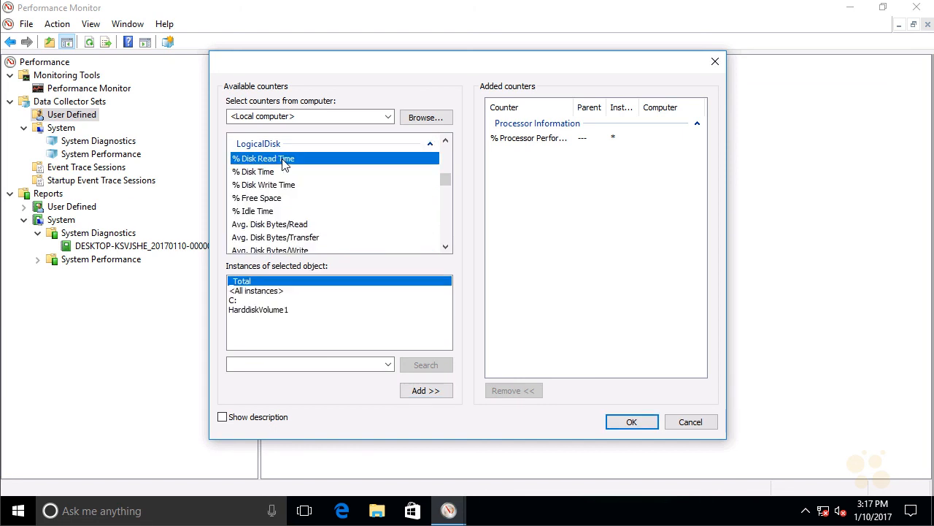
{"action": "left_click", "coordinate": [242, 302]}
{"action": "left_click", "coordinate": [424, 392]}
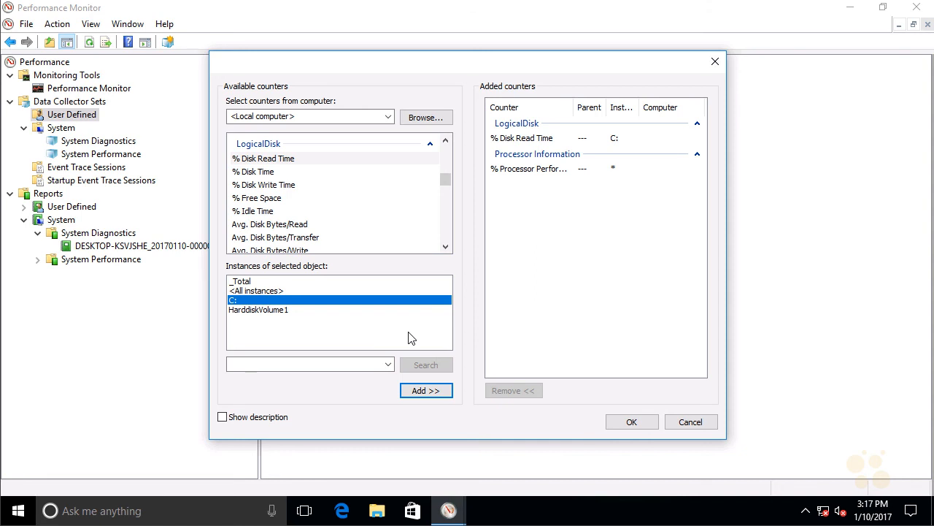
{"action": "left_click", "coordinate": [631, 424]}
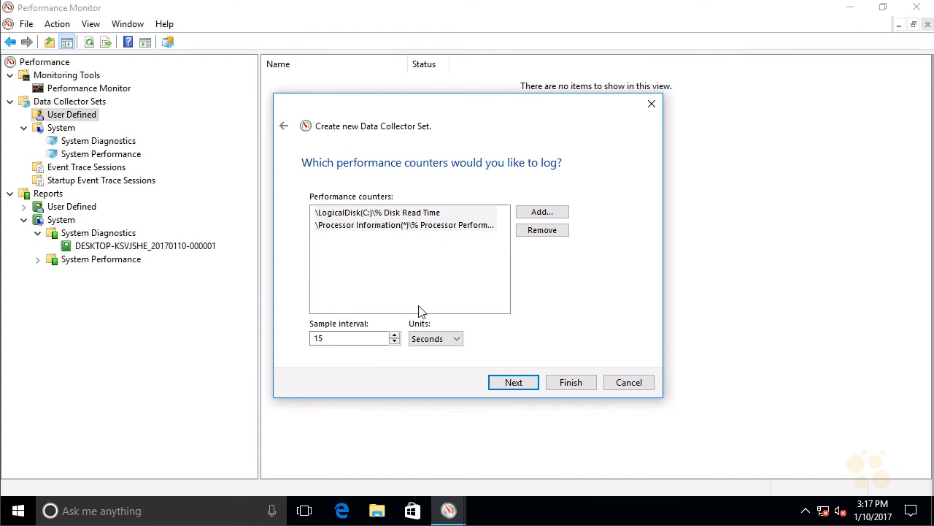
Set the sample interval to 5 seconds and accept the default root directory for the saved data.
{"action": "left_click", "coordinate": [395, 343]}
{"action": "left_click", "coordinate": [395, 343]}
{"action": "left_click", "coordinate": [395, 344]}
{"action": "left_click", "coordinate": [395, 344]}
{"action": "left_click", "coordinate": [395, 343]}
{"action": "left_click", "coordinate": [395, 344]}
{"action": "left_click", "coordinate": [395, 343]}
{"action": "left_click", "coordinate": [395, 343]}
{"action": "left_click", "coordinate": [395, 343]}
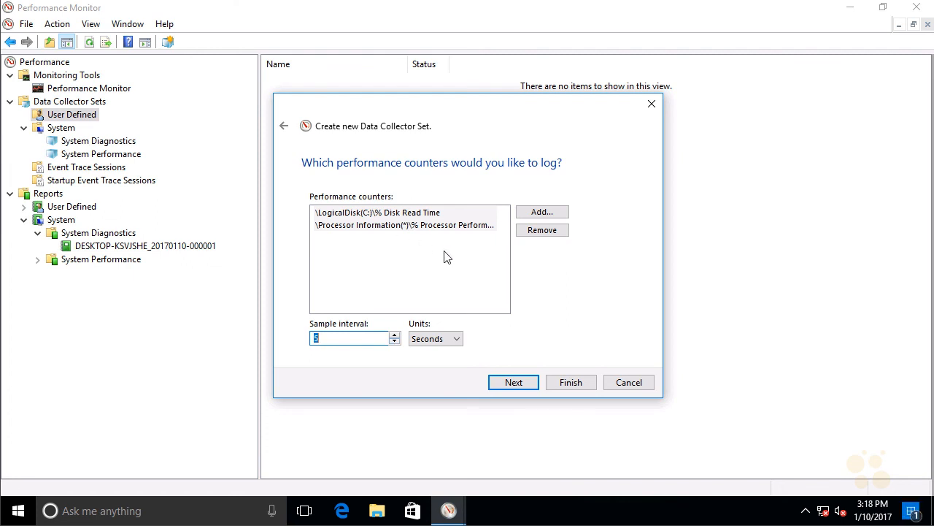
{"action": "left_click", "coordinate": [522, 384]}
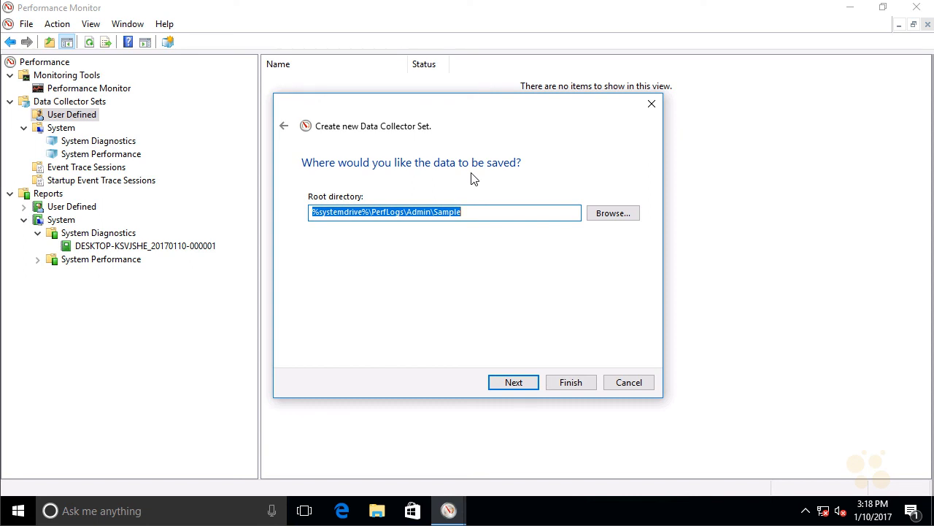
{"action": "left_click", "coordinate": [513, 386]}
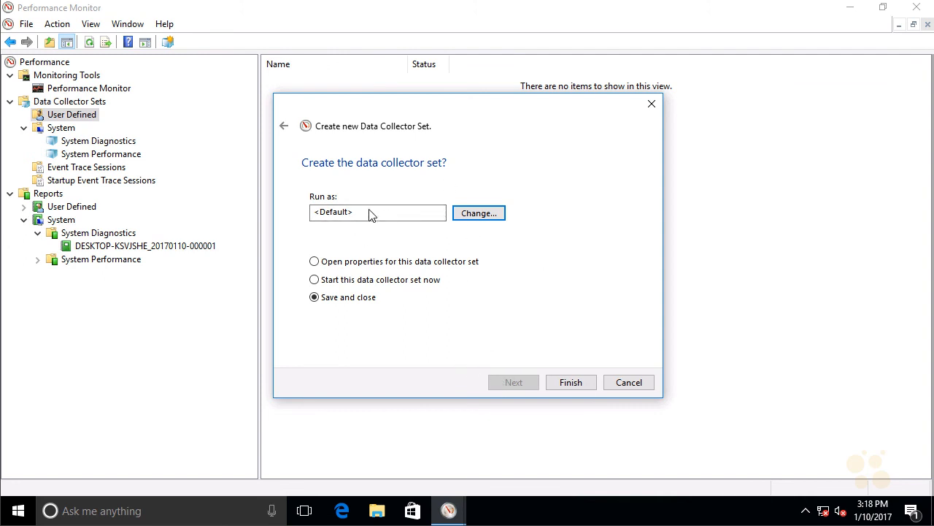
Check the run-as account prompt, keep the default account, and finish creating the Sample set with the option to start it now.
{"action": "left_click", "coordinate": [479, 213]}
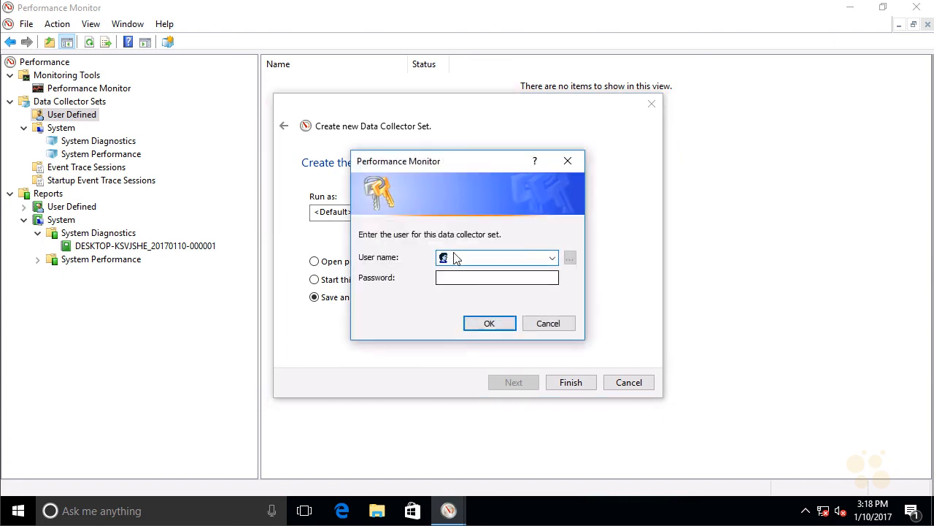
{"action": "left_click", "coordinate": [548, 324]}
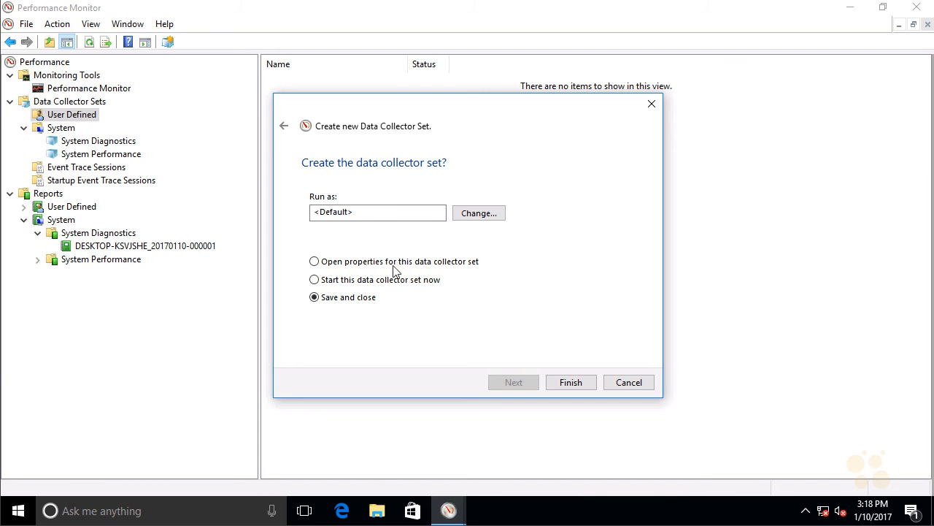
{"action": "left_click", "coordinate": [374, 284]}
{"action": "left_click", "coordinate": [571, 384]}
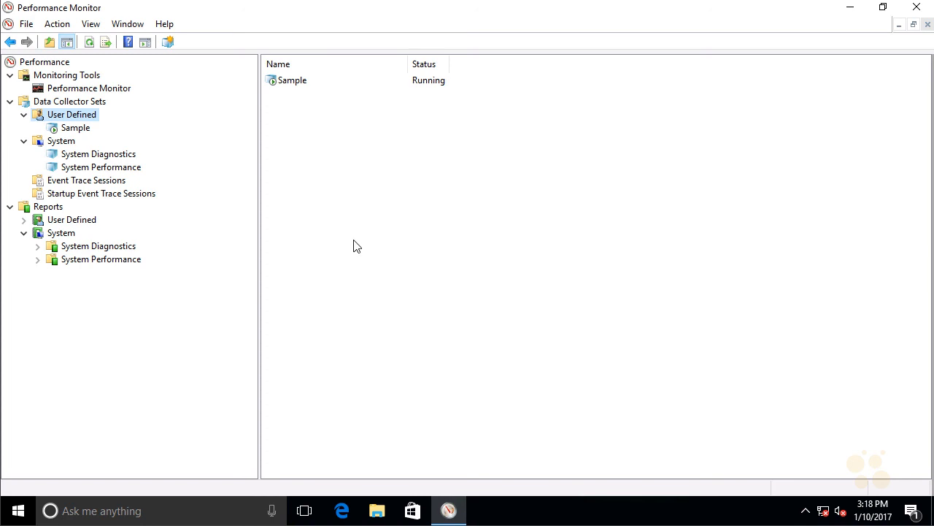
Stop the running Sample data collector set and open its collected report under the user-defined reports.
{"action": "left_click", "coordinate": [298, 87]}
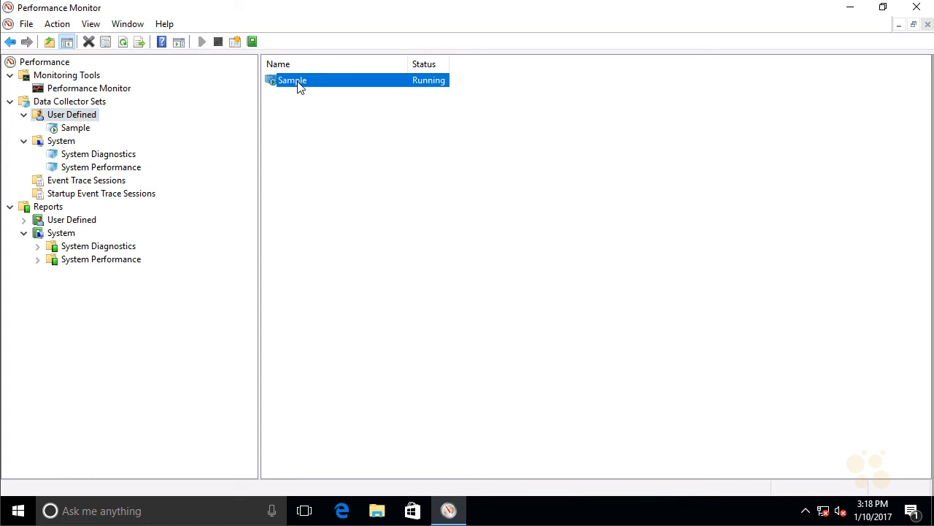
{"action": "left_click", "coordinate": [219, 43]}
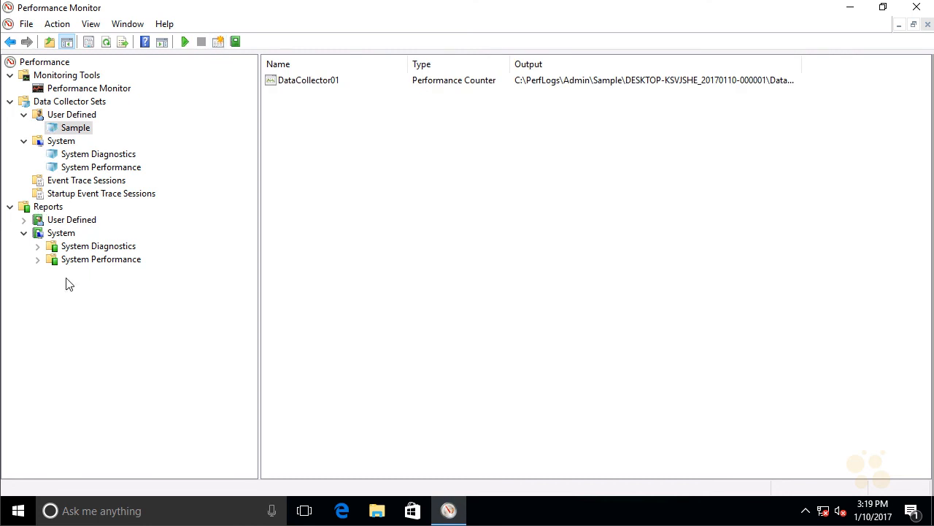
{"action": "left_click", "coordinate": [24, 219]}
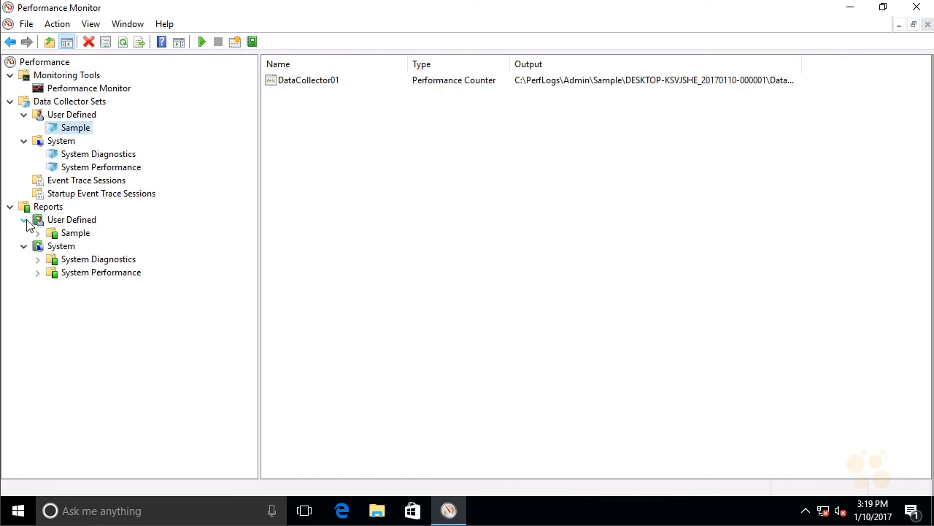
{"action": "left_click", "coordinate": [38, 234]}
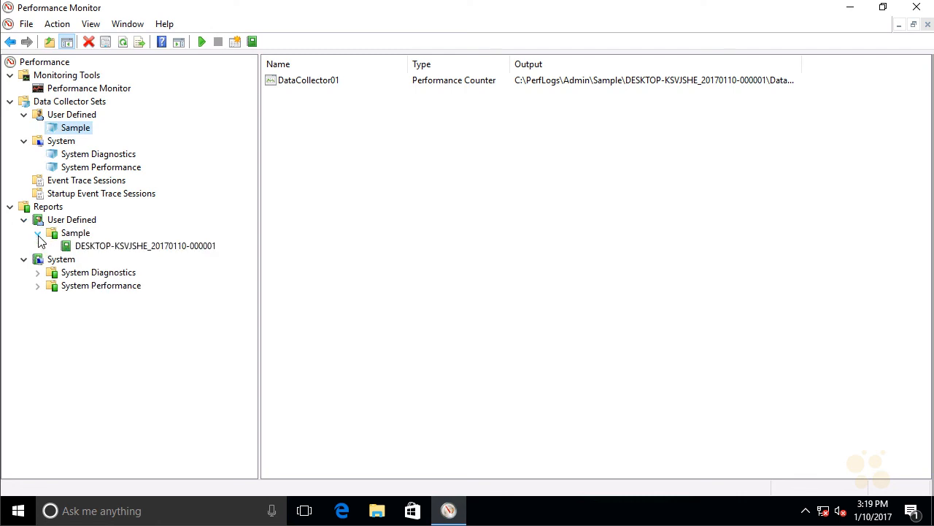
{"action": "left_click", "coordinate": [121, 249]}
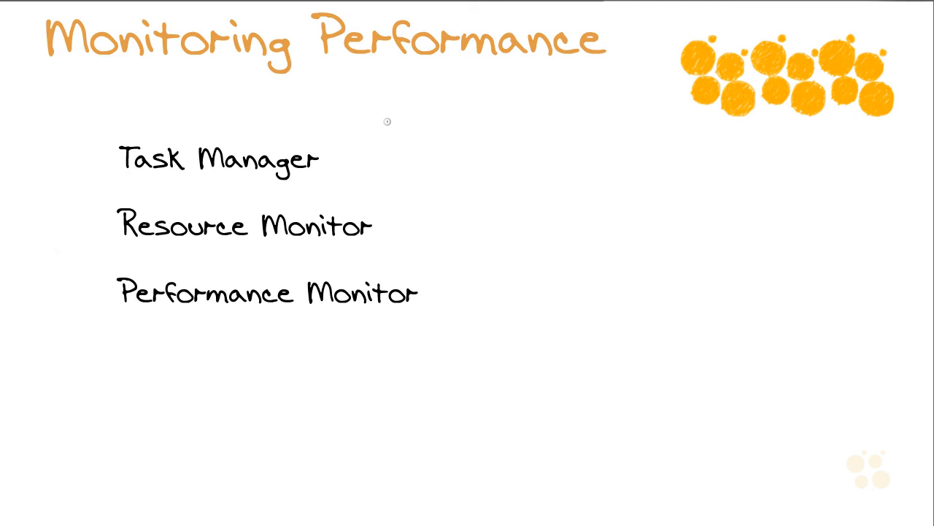
{"action": "mouse_move", "coordinate": [398, 116]}
{"action": "left_mouse_down"}
{"action": "mouse_move", "coordinate": [359, 146]}
{"action": "mouse_move", "coordinate": [359, 137]}
{"action": "left_mouse_up"}
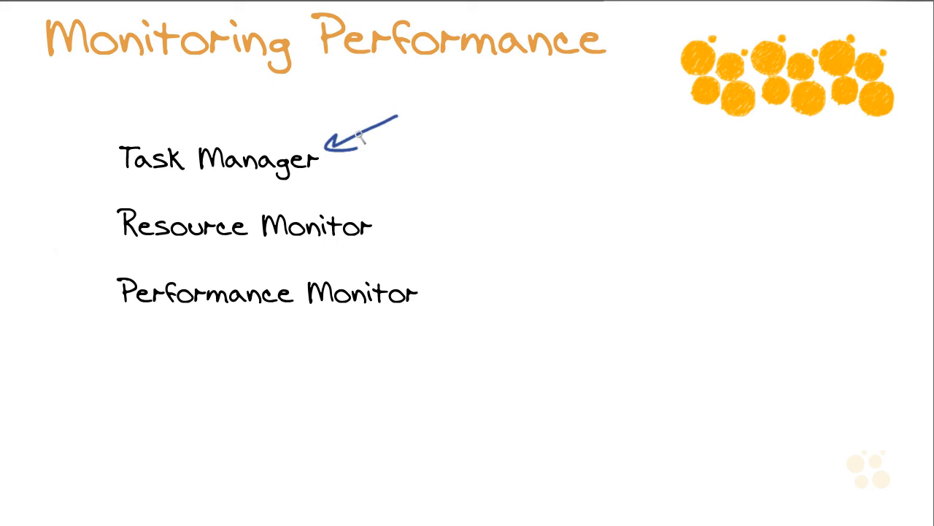